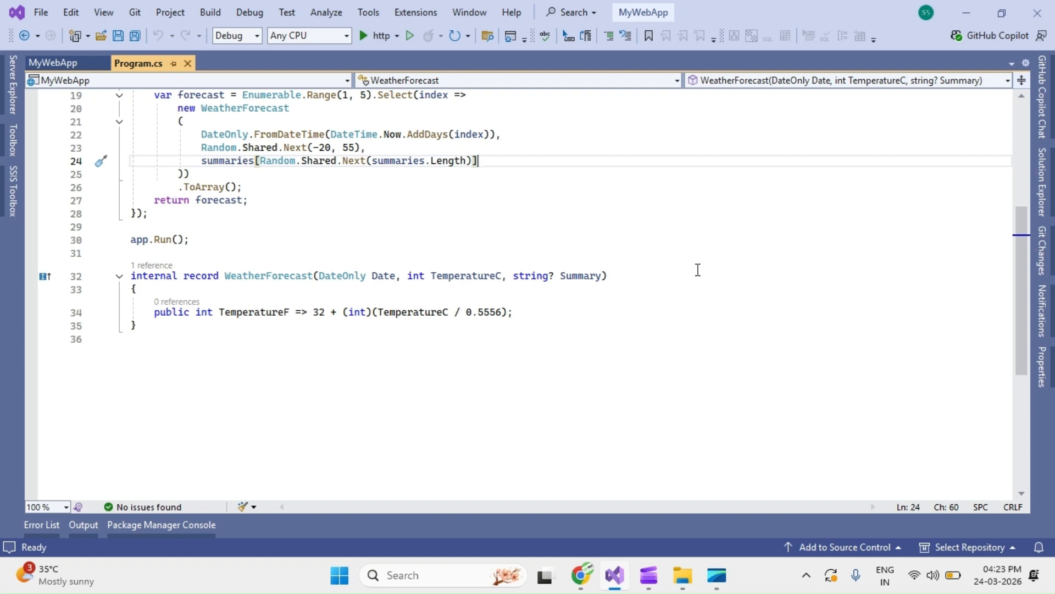
- Create a Git repository for the MyWebApp project and push it to a new private GitHub repository named MyWebApp
{"action": "left_click", "coordinate": [1043, 250]}
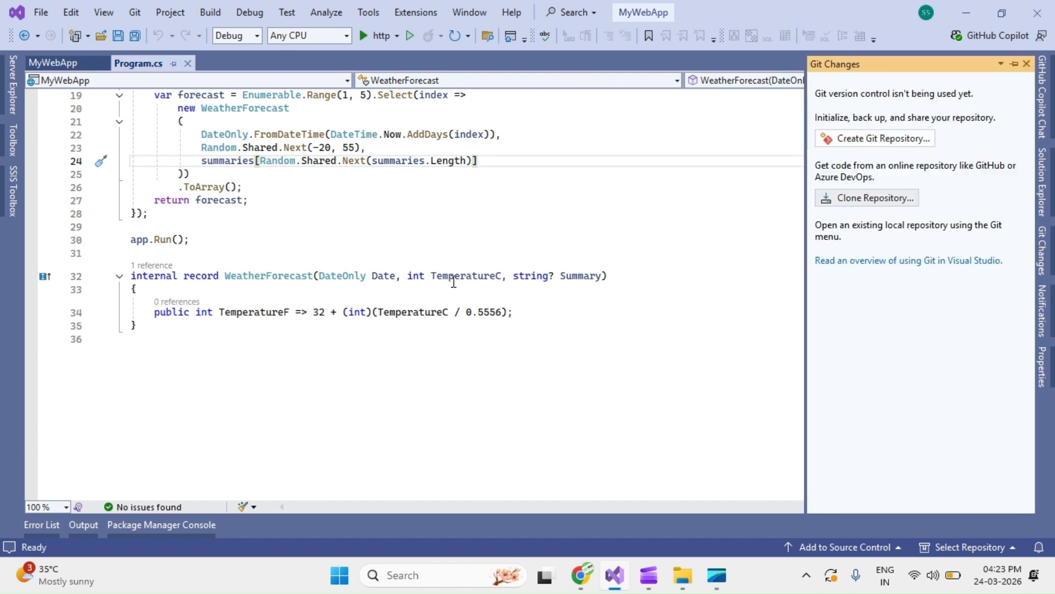
{"action": "mouse_move", "coordinate": [453, 282]}
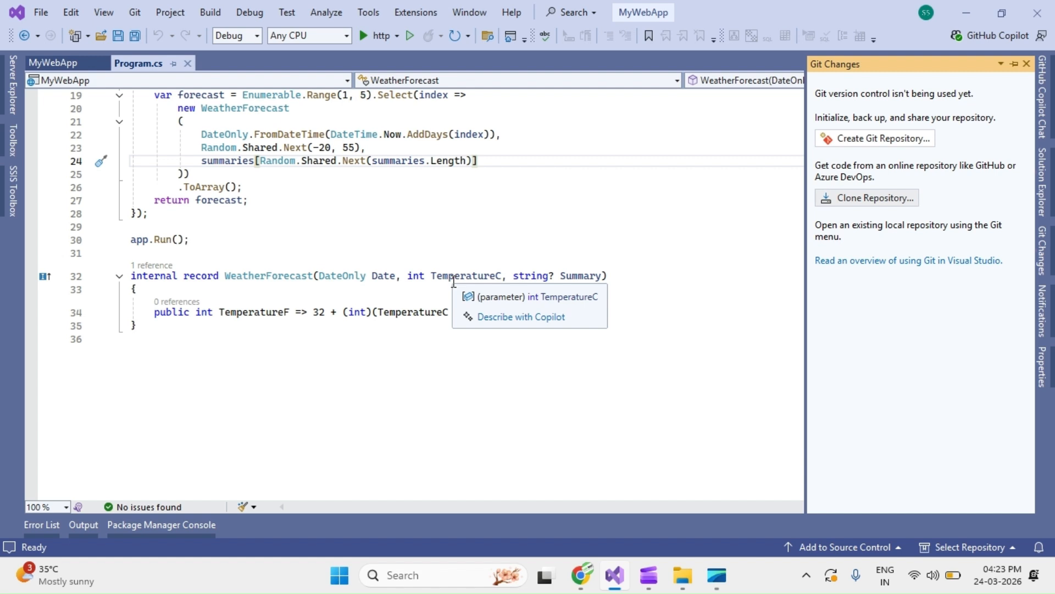
{"action": "left_click", "coordinate": [861, 142]}
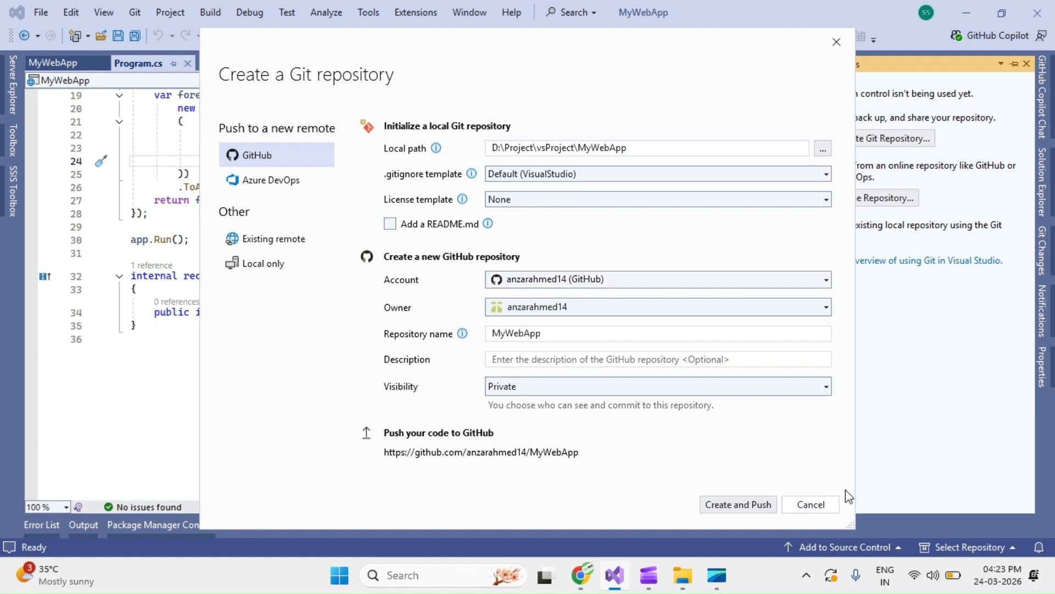
{"action": "left_click", "coordinate": [736, 506]}
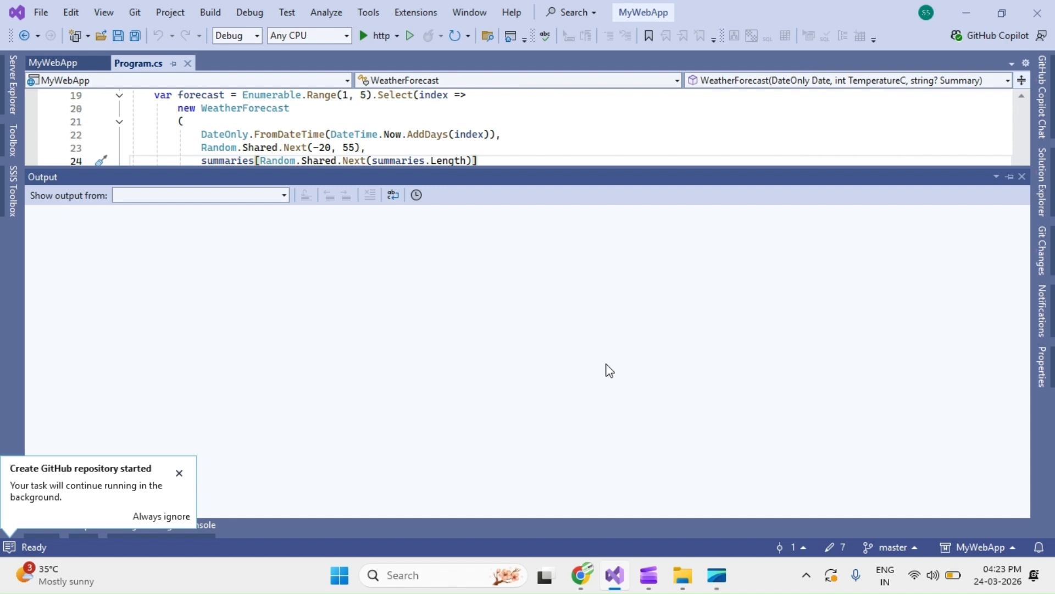
- Push the master branch to the remote from the project's Git changes
{"action": "left_click", "coordinate": [673, 108]}
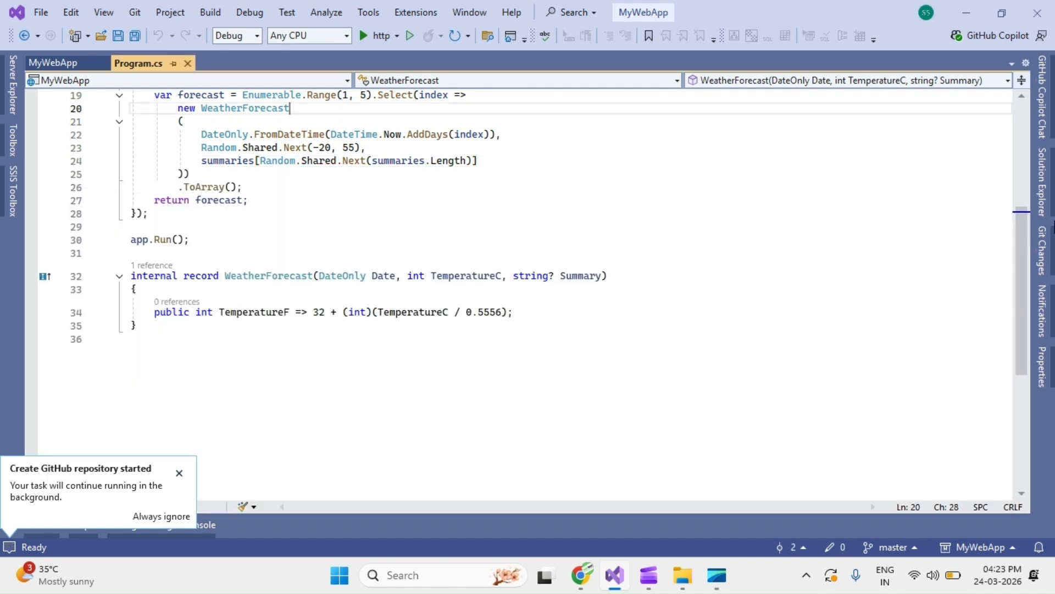
{"action": "left_click", "coordinate": [1053, 247]}
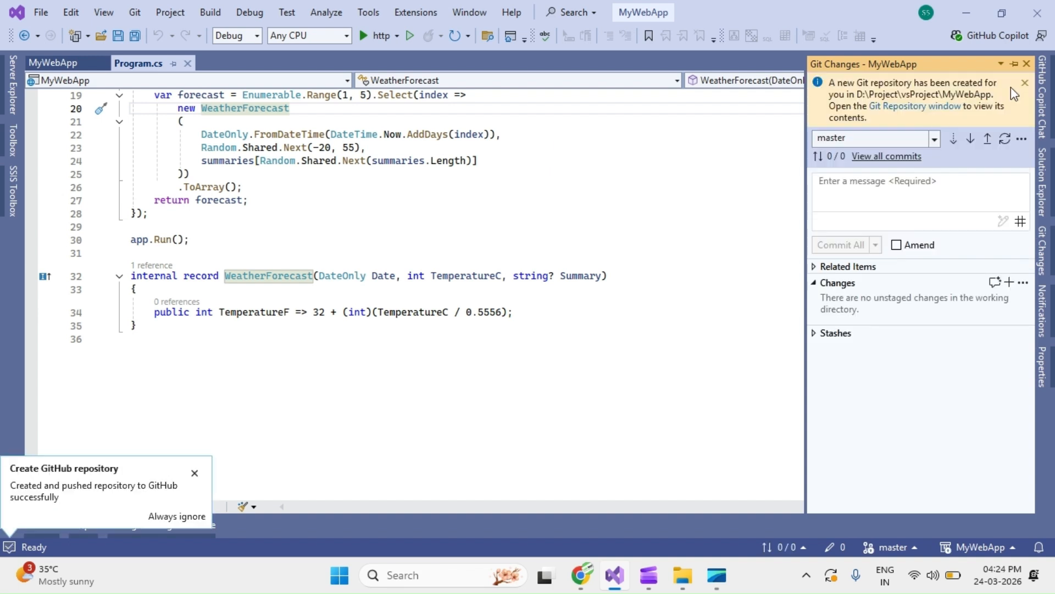
{"action": "left_click", "coordinate": [989, 144]}
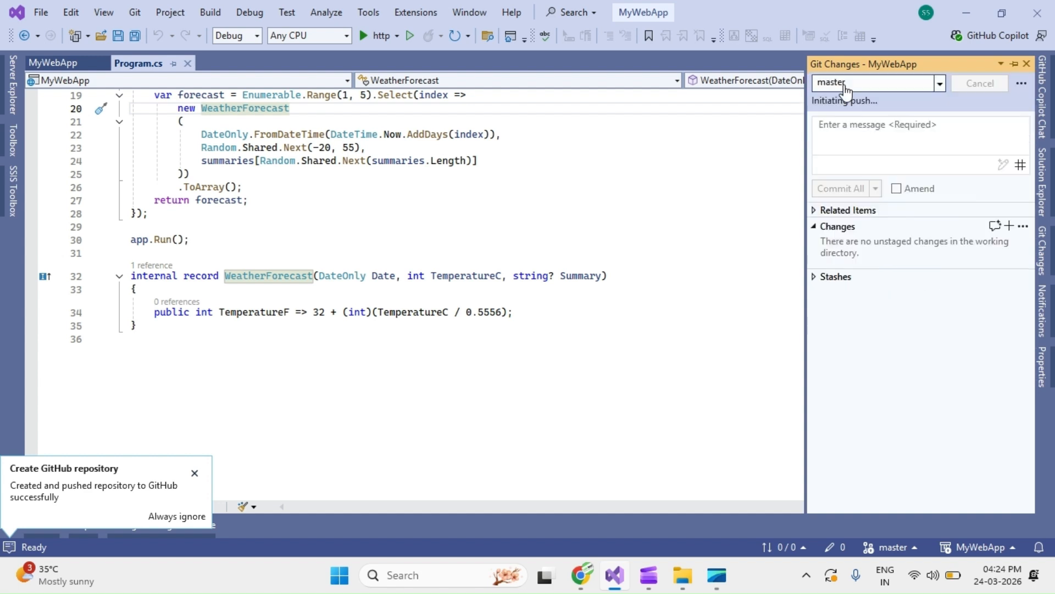
- Switch to the Azure portal in Chrome and start creating a new Web App in App Services
{"action": "left_click", "coordinate": [583, 576]}
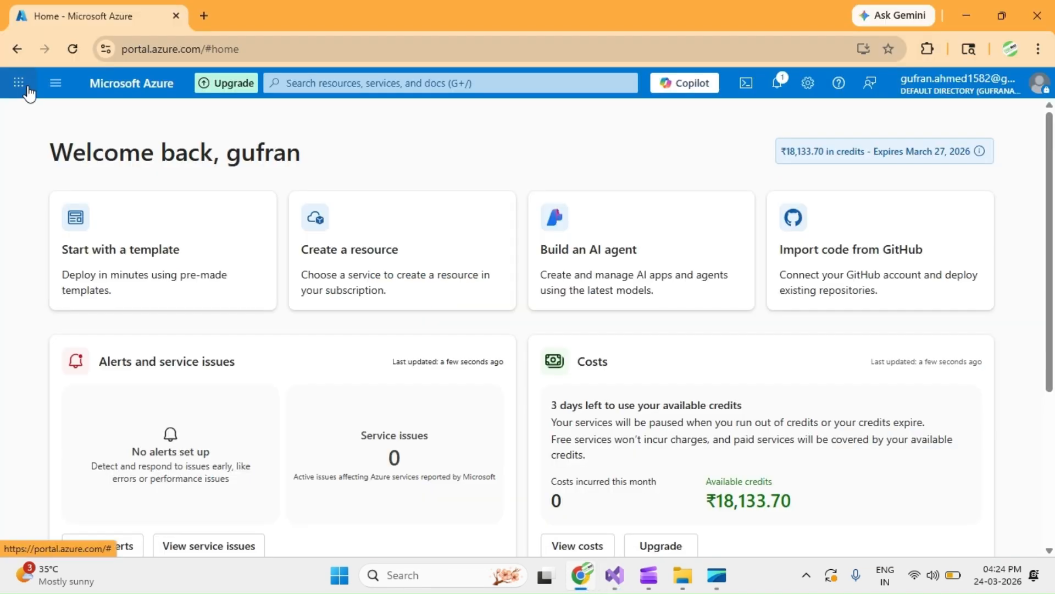
{"action": "left_click", "coordinate": [54, 84]}
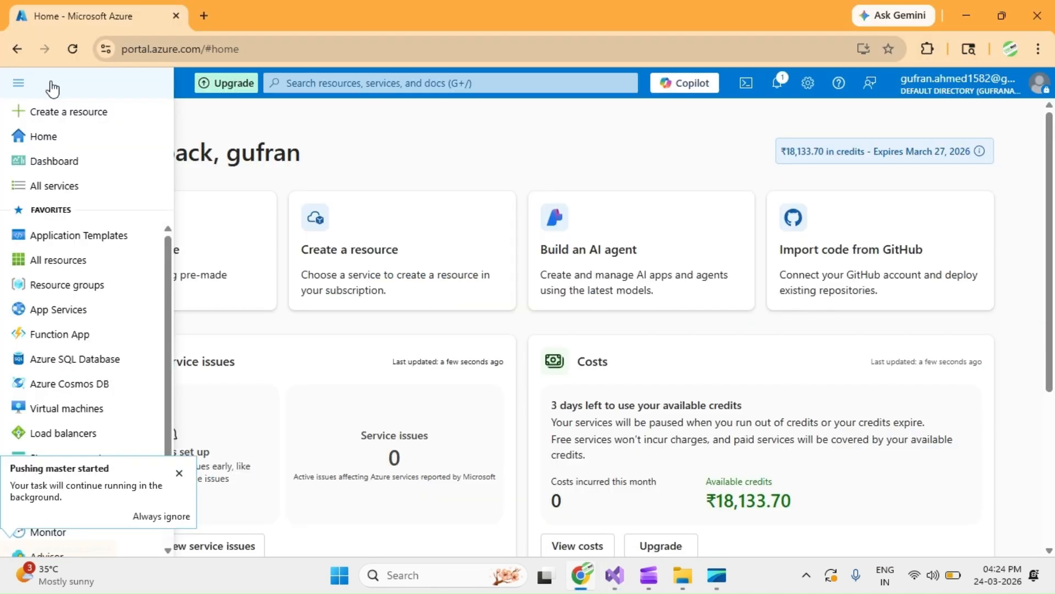
{"action": "left_click", "coordinate": [54, 309]}
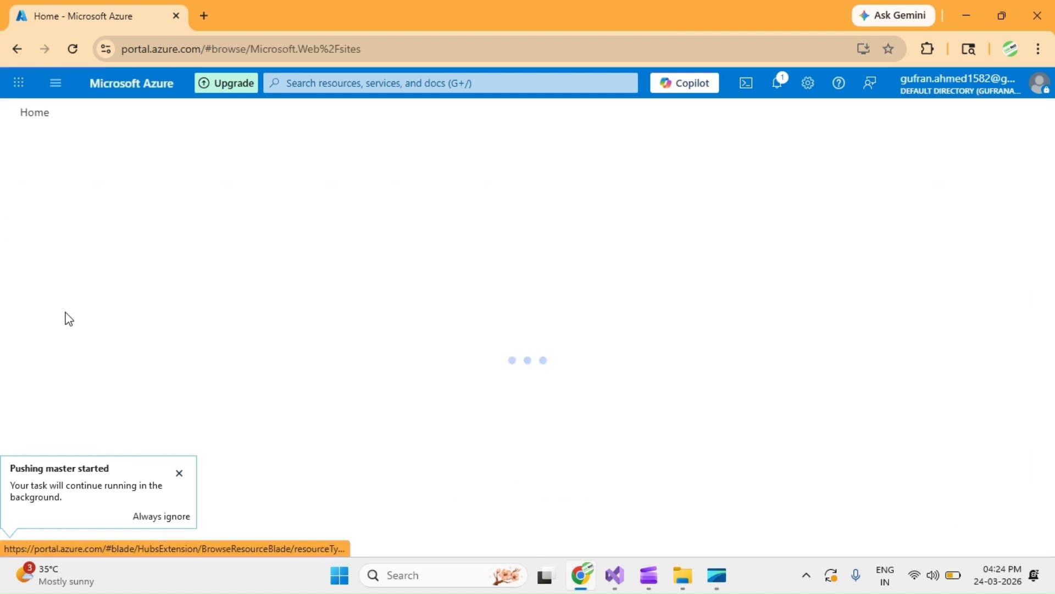
{"action": "left_click", "coordinate": [63, 193]}
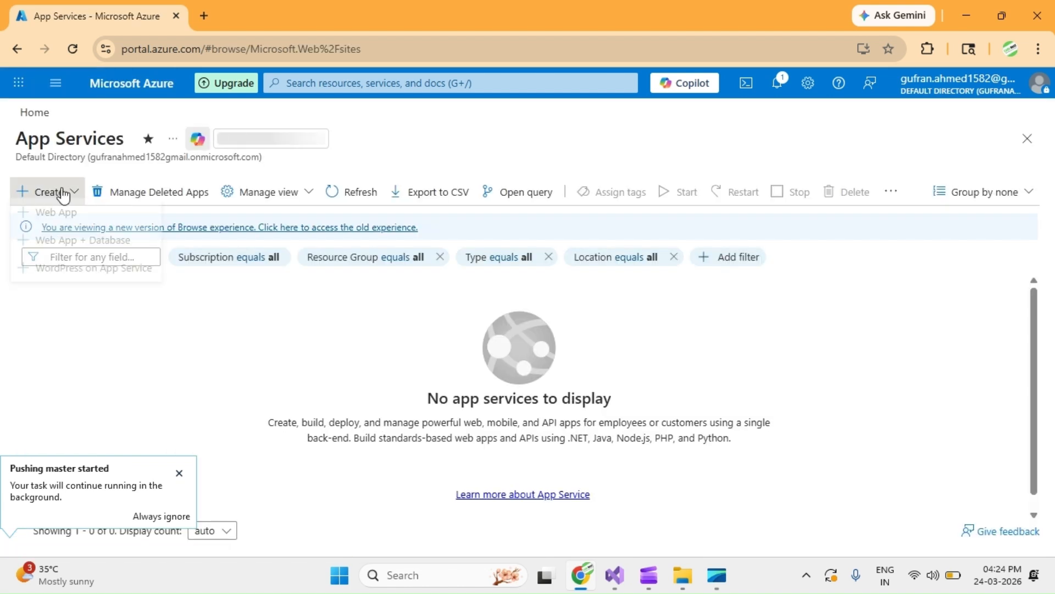
{"action": "left_click", "coordinate": [58, 224]}
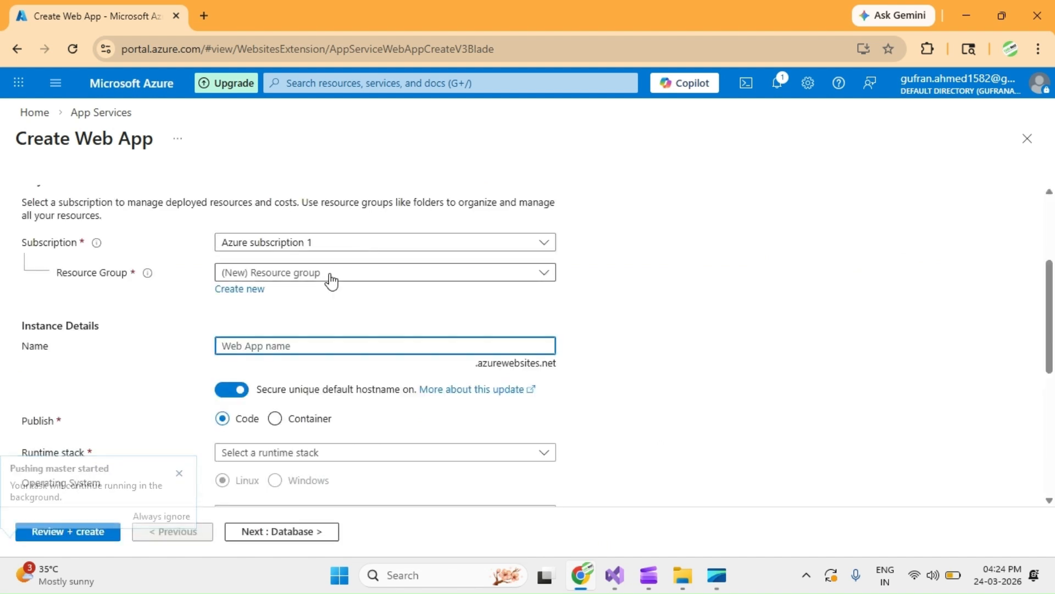
- Create a new resource group named rs-mywebapp for the web app
{"action": "left_click", "coordinate": [242, 289]}
{"action": "type", "text": "r"}
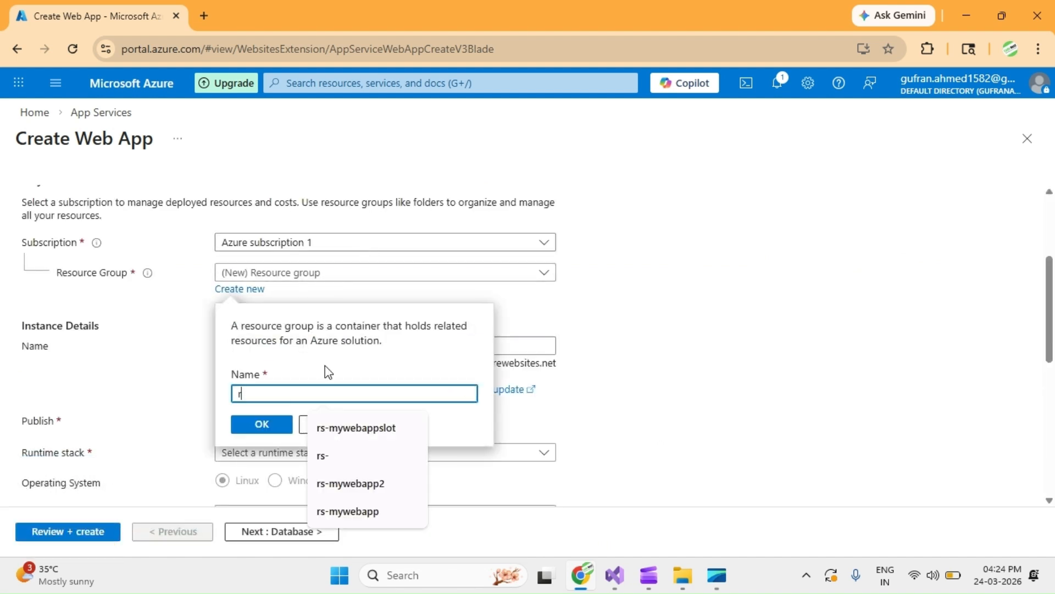
{"action": "type", "text": "s-mywebapp2"}
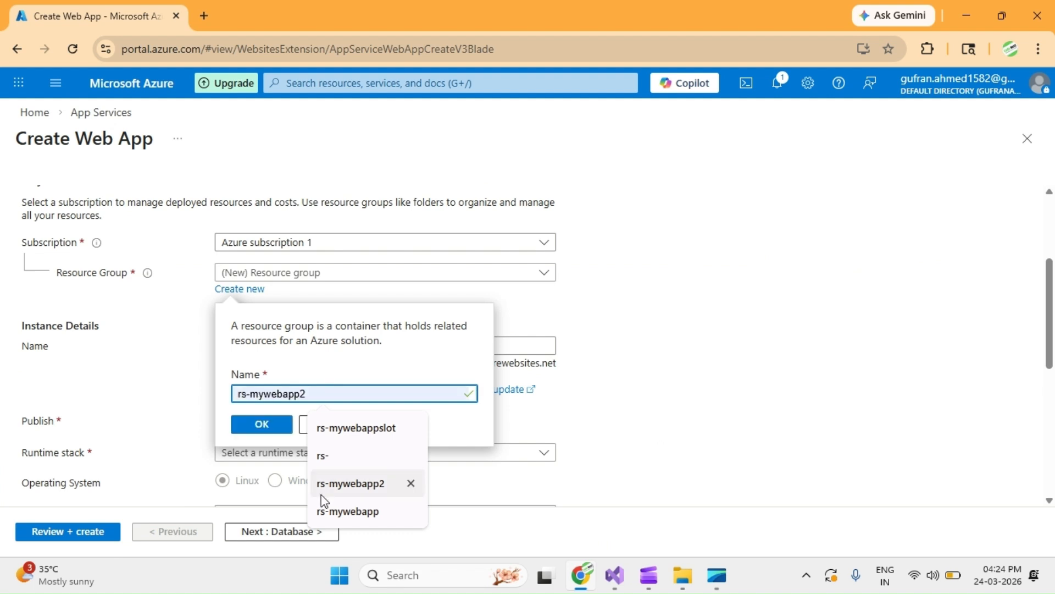
{"action": "left_click", "coordinate": [329, 511]}
{"action": "left_click", "coordinate": [245, 434]}
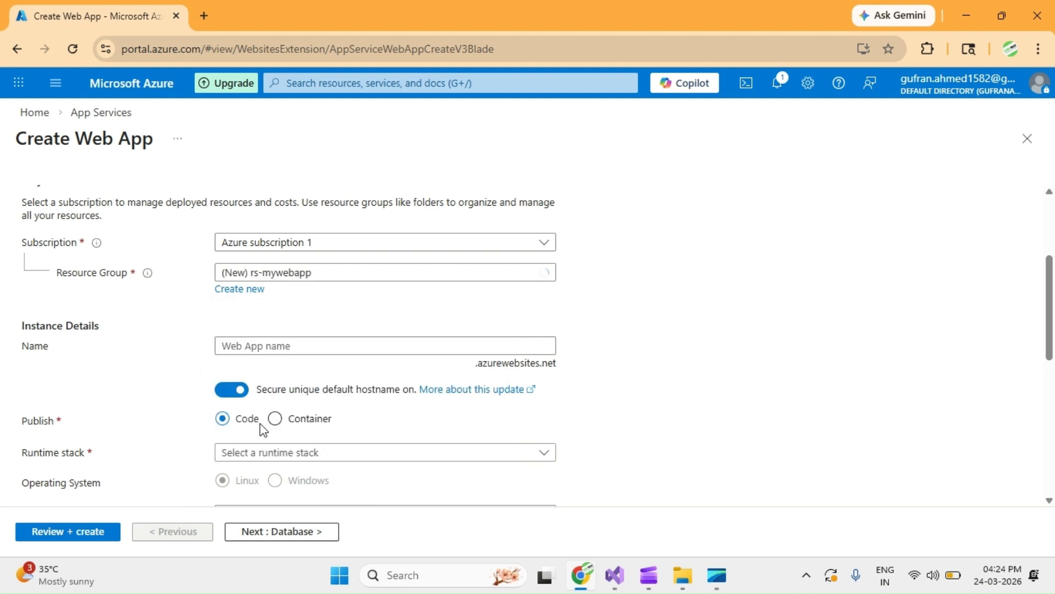
- Name the web app mywebappgit
{"action": "left_click", "coordinate": [321, 345]}
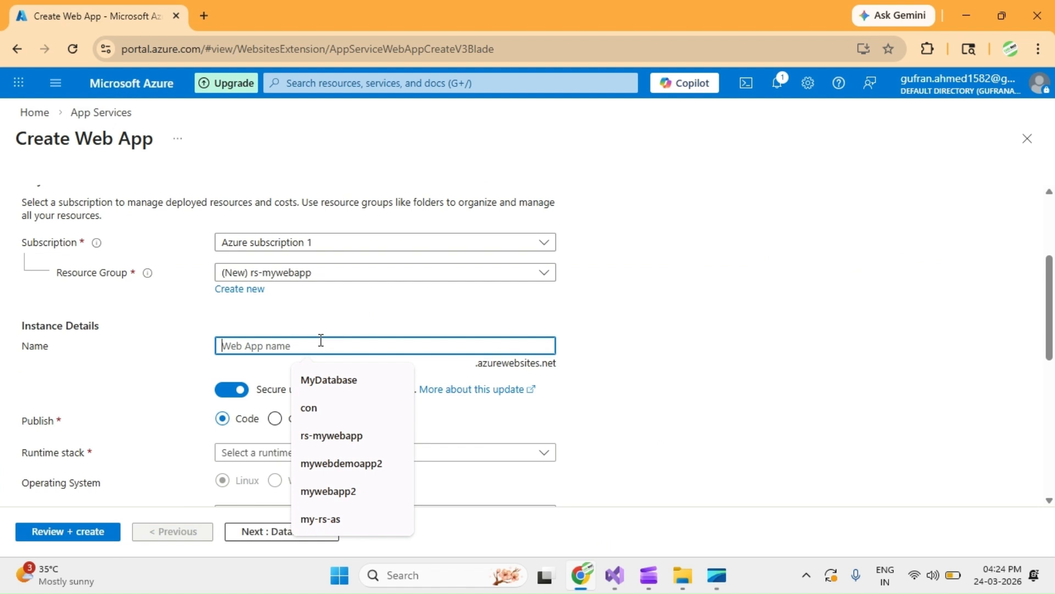
{"action": "type", "text": "myweba"}
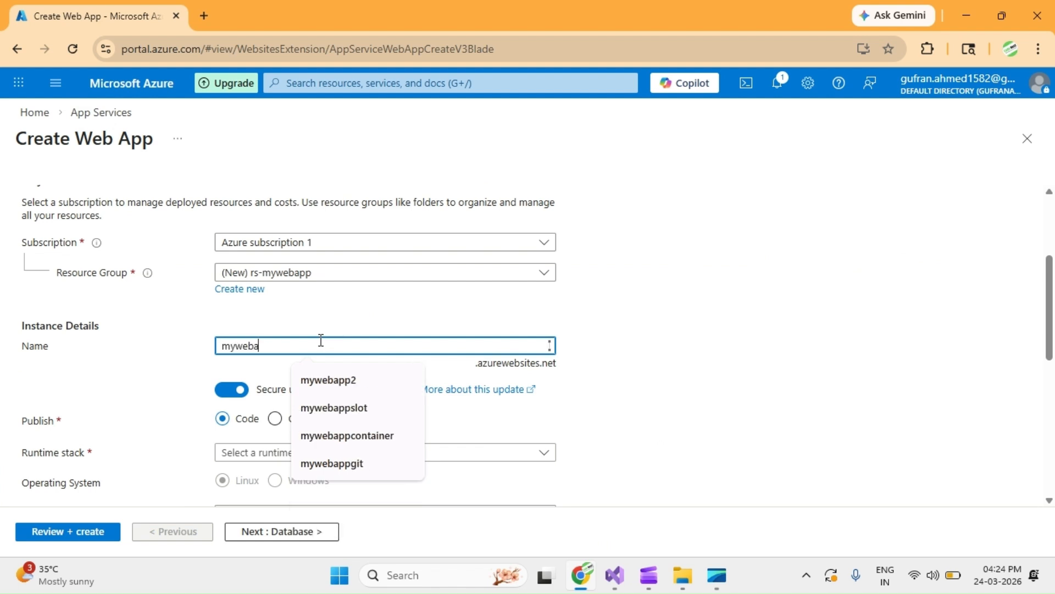
{"action": "type", "text": "pp-rs"}
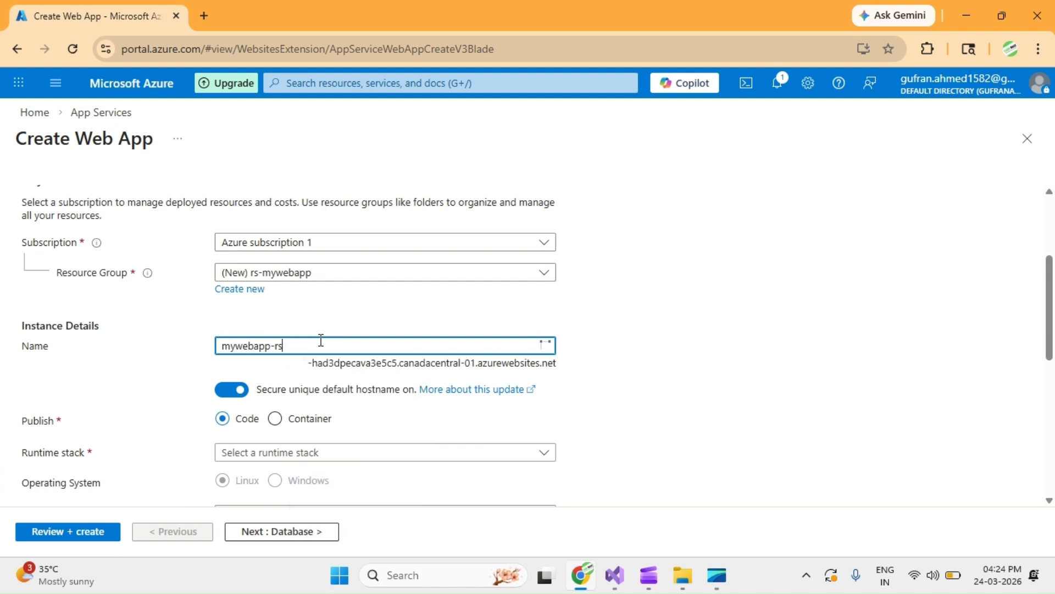
{"action": "key", "text": "BackSpace"}
{"action": "key", "text": "BackSpace"}
{"action": "key", "text": "BackSpace"}
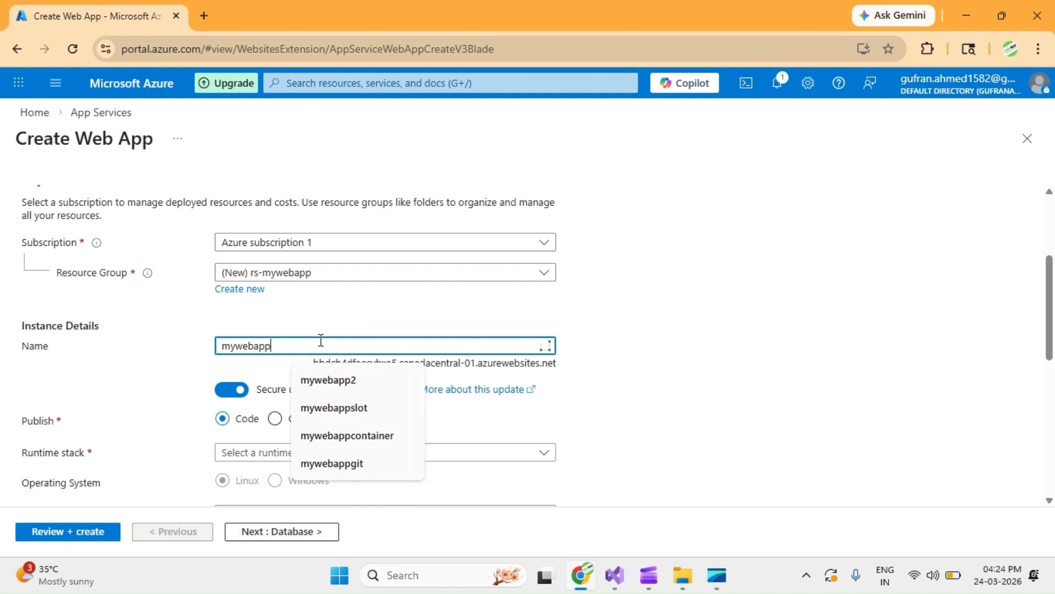
{"action": "type", "text": "git"}
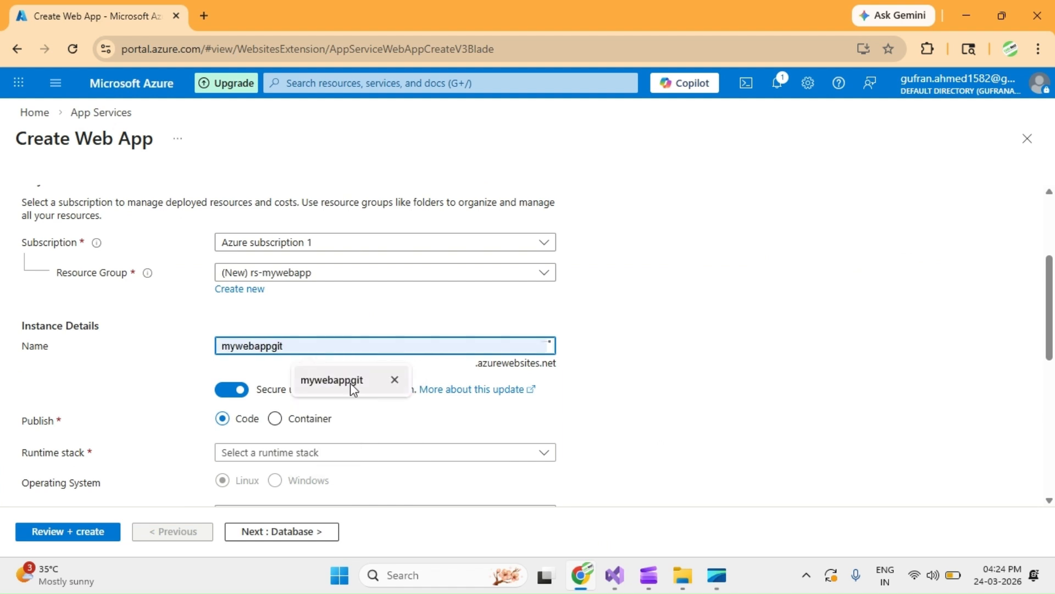
{"action": "left_click", "coordinate": [351, 383]}
- Set the web app's runtime stack to .NET 9 (STS) with Windows as the operating system
{"action": "scroll", "coordinate": [773, 345], "scroll_direction": "down", "scroll_amount": 3}
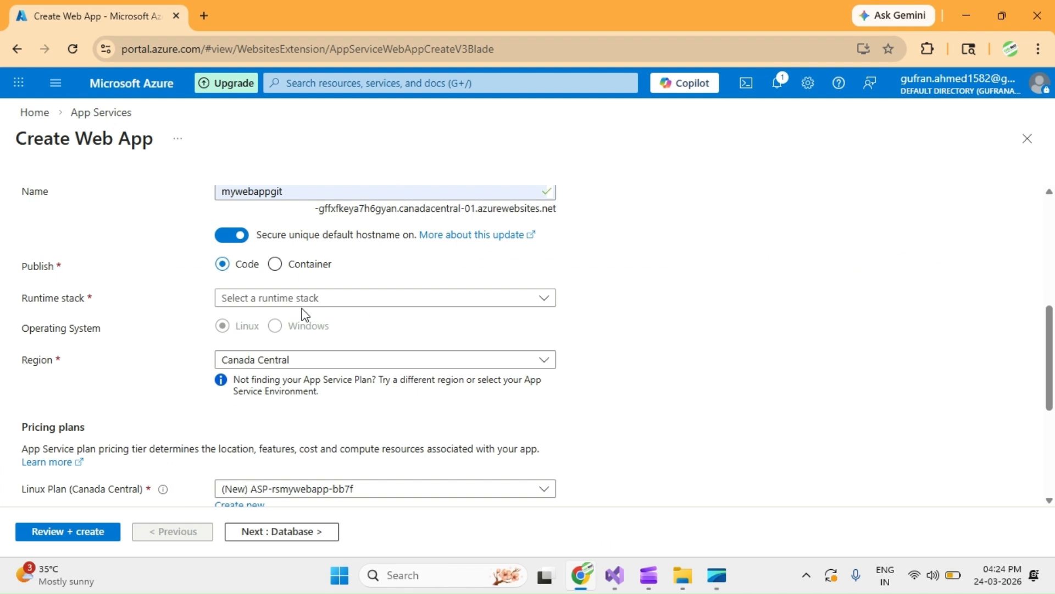
{"action": "left_click", "coordinate": [267, 298]}
{"action": "left_click", "coordinate": [258, 396]}
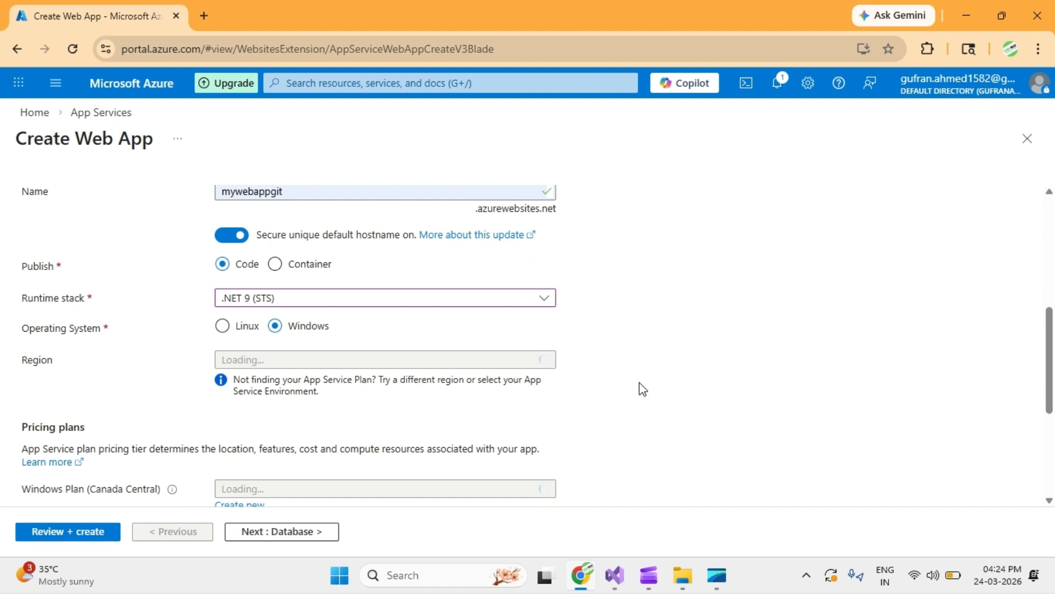
{"action": "scroll", "coordinate": [693, 308], "scroll_direction": "down", "scroll_amount": 1}
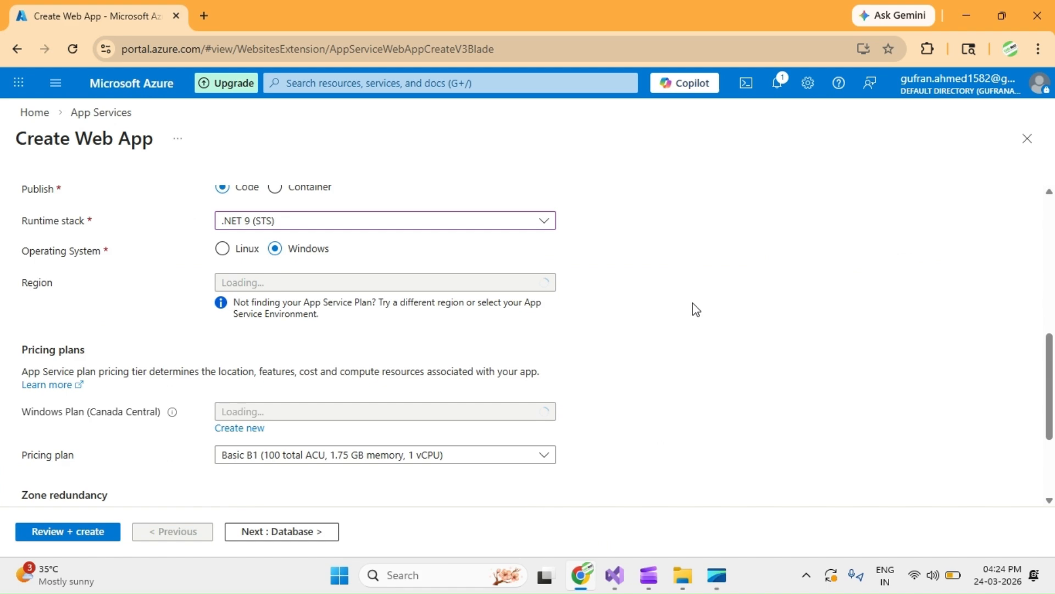
{"action": "scroll", "coordinate": [619, 436], "scroll_direction": "up", "scroll_amount": 1}
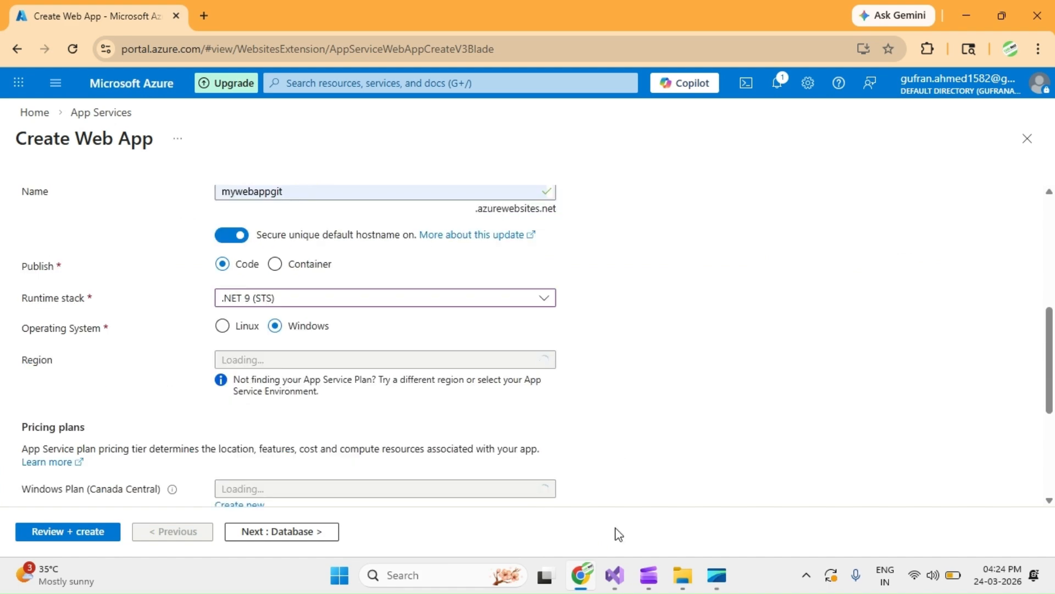
- Switch to Visual Studio to check the status of the master push, and return to the Azure portal
{"action": "key", "text": "alt+Tab"}
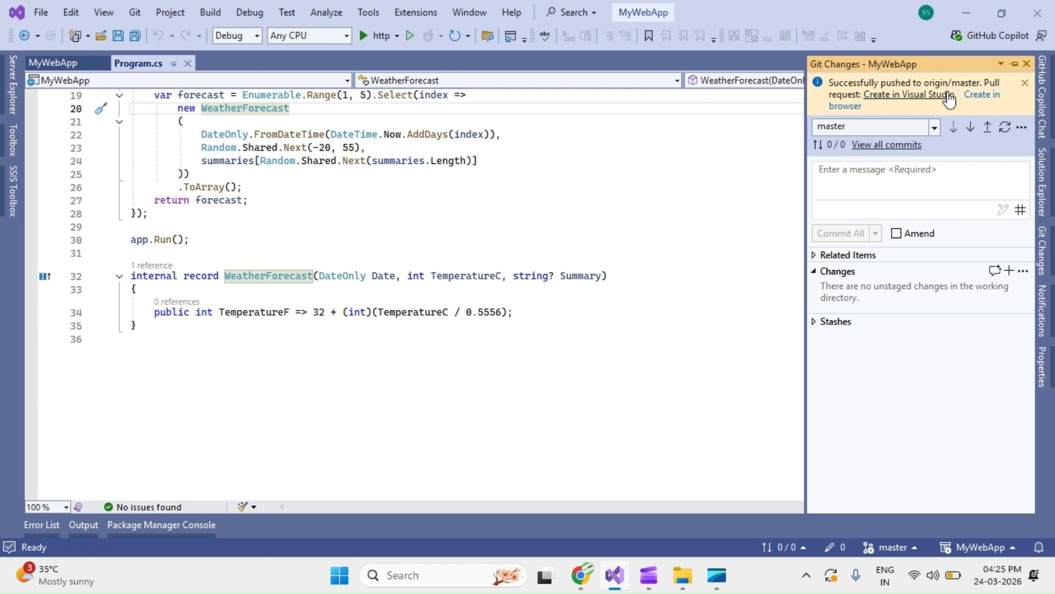
{"action": "left_click", "coordinate": [969, 14]}
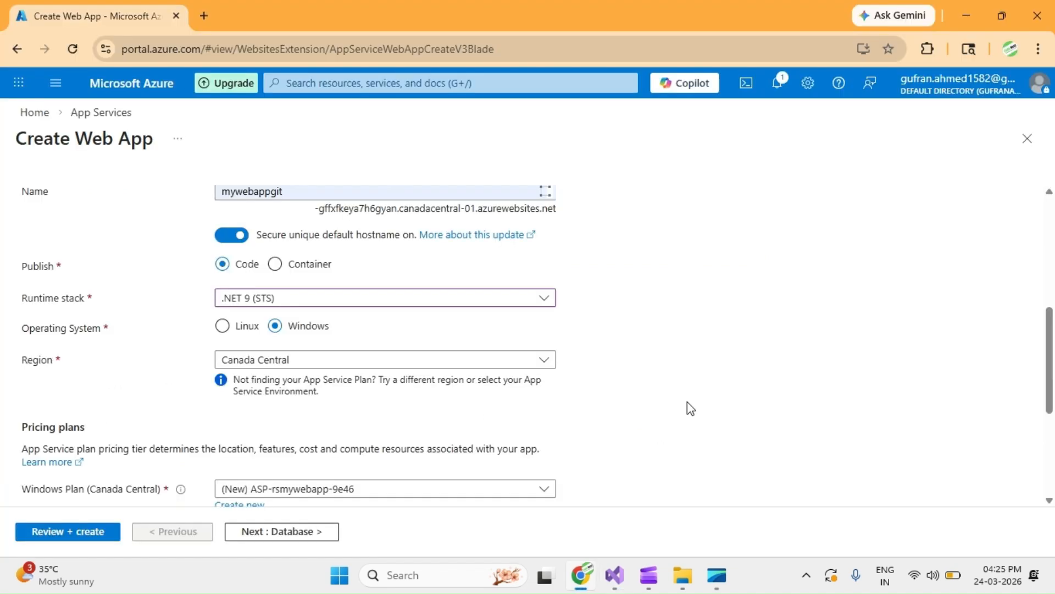
- Set the web app's region to Central India
{"action": "left_click", "coordinate": [394, 360]}
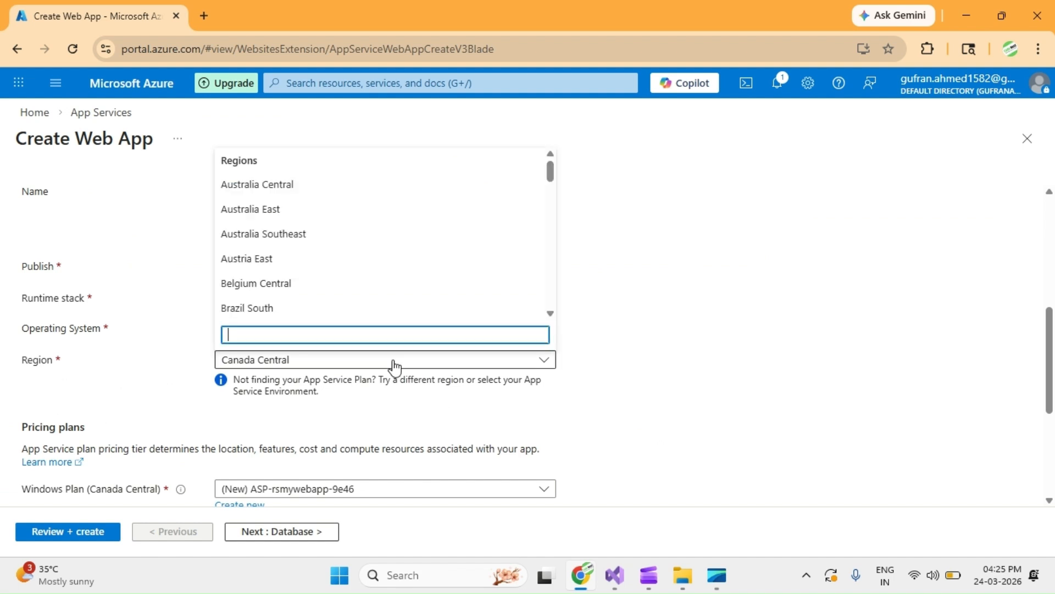
{"action": "type", "text": "ind"}
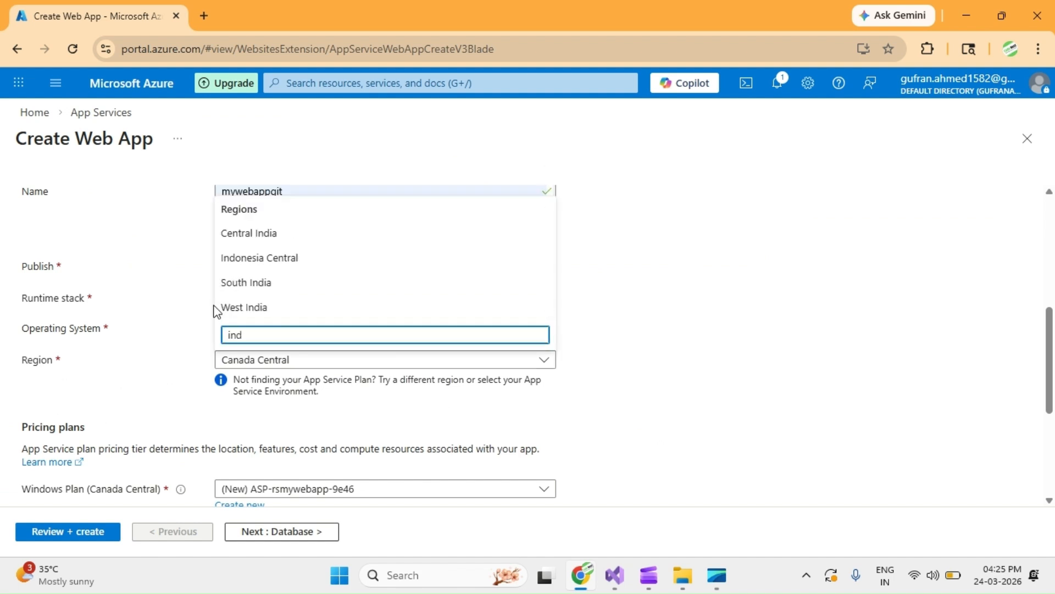
{"action": "left_click", "coordinate": [248, 233]}
- Review the web app configuration with the Free F1 pricing plan and create the web app
{"action": "scroll", "coordinate": [271, 335], "scroll_direction": "down", "scroll_amount": 4}
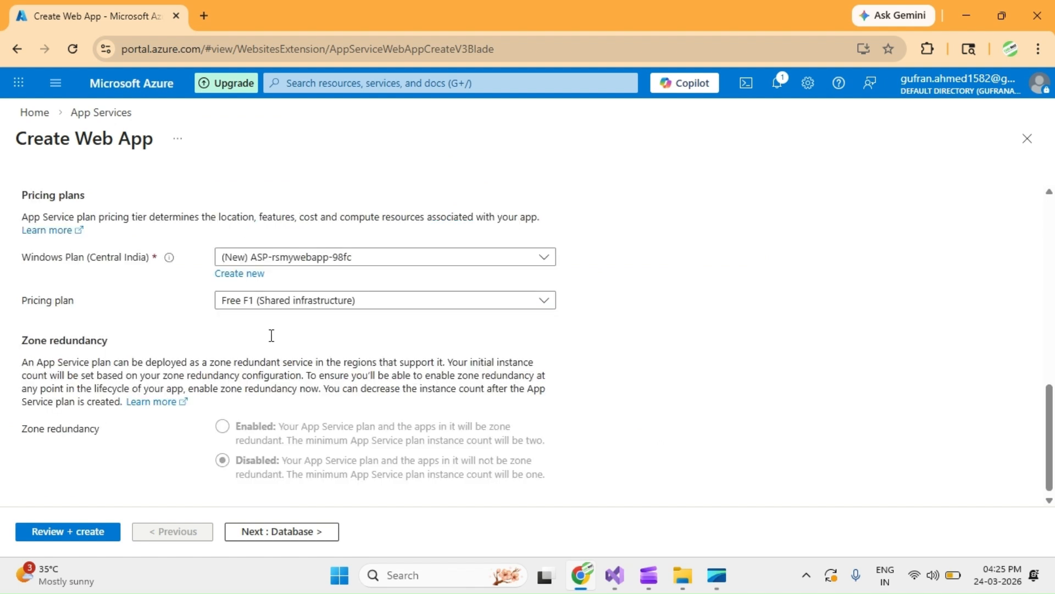
{"action": "left_click", "coordinate": [57, 533]}
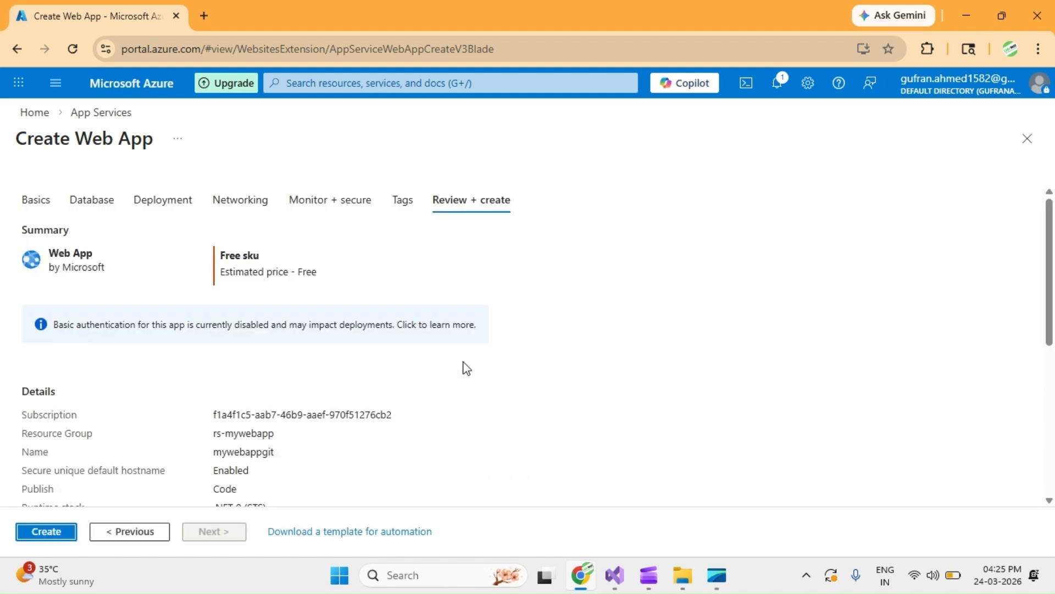
{"action": "left_click", "coordinate": [41, 534]}
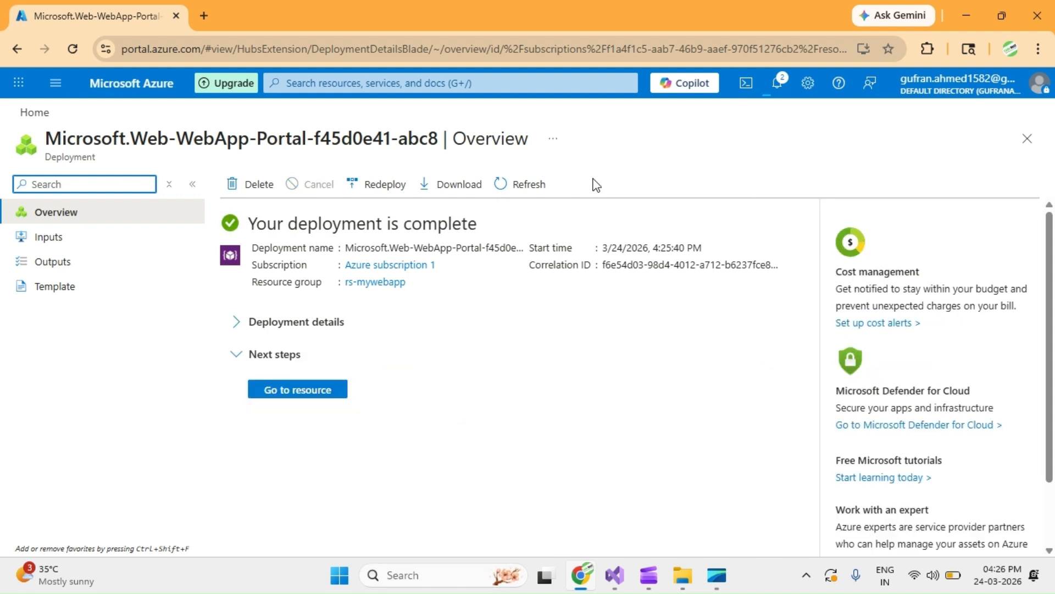
- Open the newly deployed mywebappgit web app and go to its Deployment Center
{"action": "left_click", "coordinate": [304, 391]}
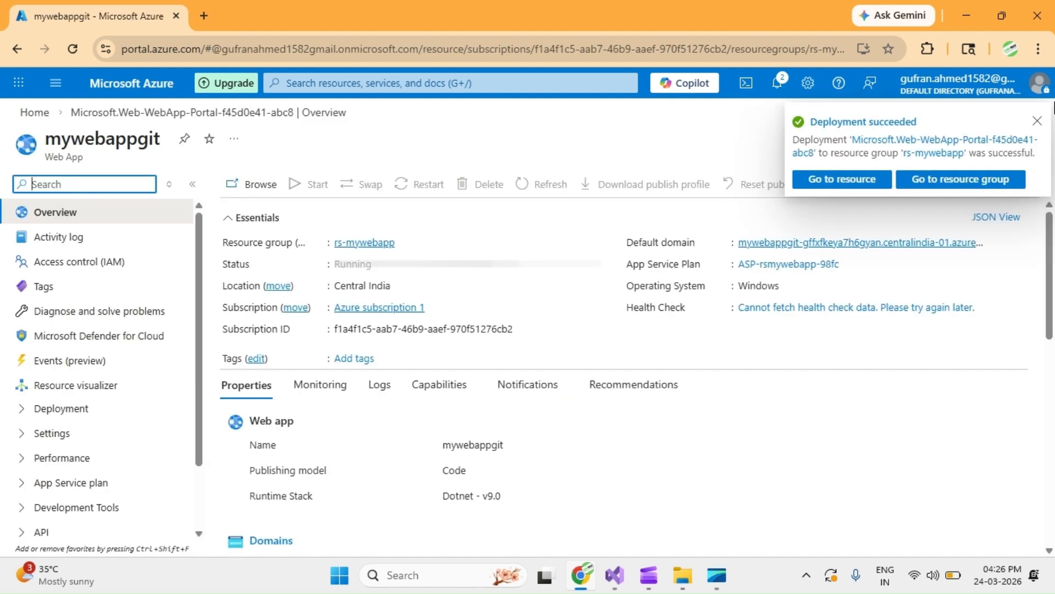
{"action": "left_click", "coordinate": [84, 411]}
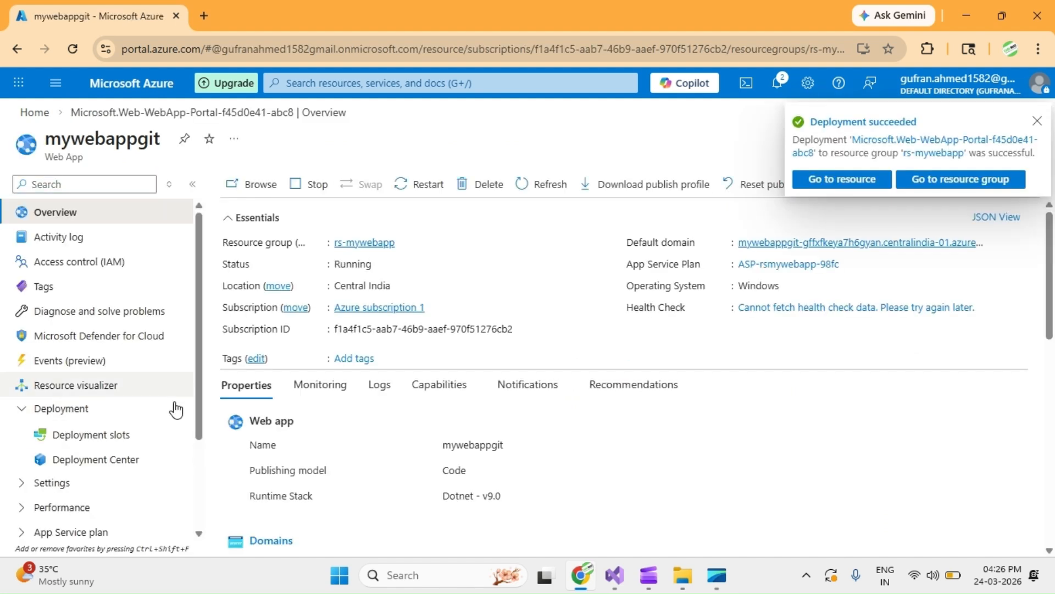
{"action": "left_click", "coordinate": [101, 462]}
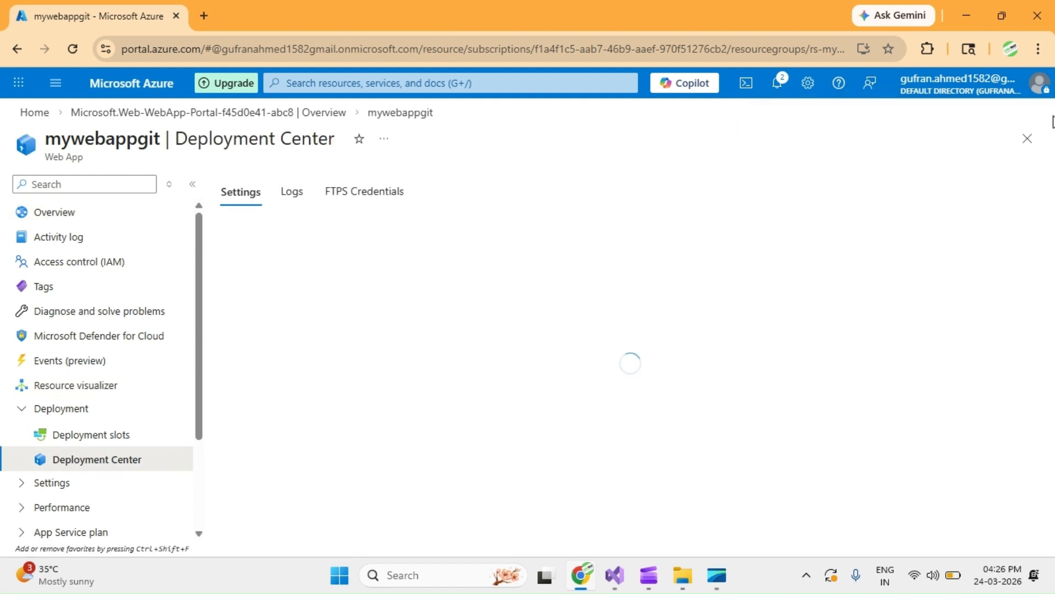
- Set the deployment source to GitHub, using the signed-in account's organization and the MyWebApp repository
{"action": "left_click", "coordinate": [510, 356]}
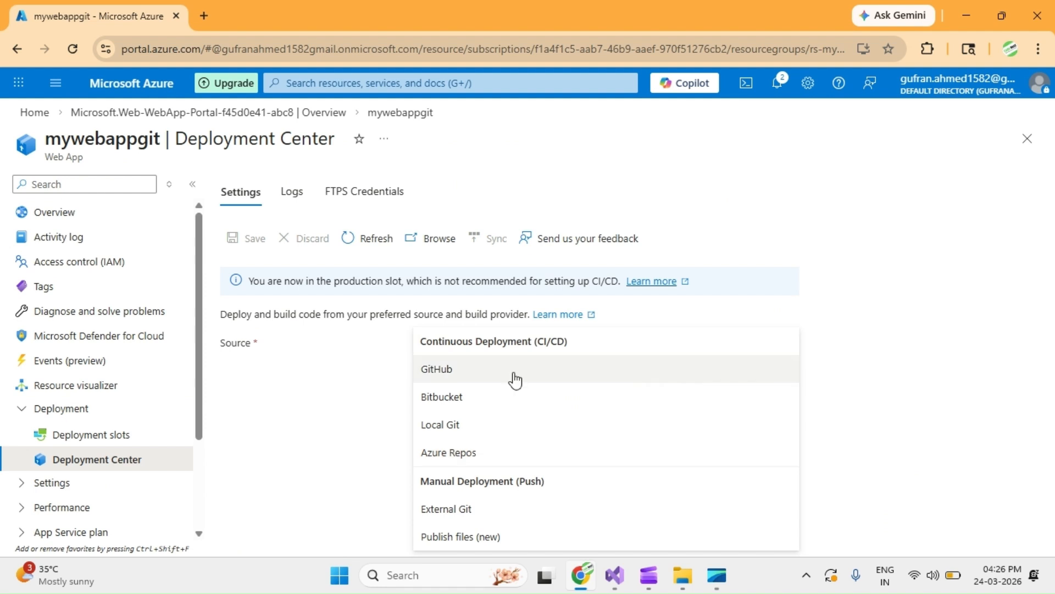
{"action": "left_click", "coordinate": [447, 376]}
{"action": "scroll", "coordinate": [506, 441], "scroll_direction": "down", "scroll_amount": 1}
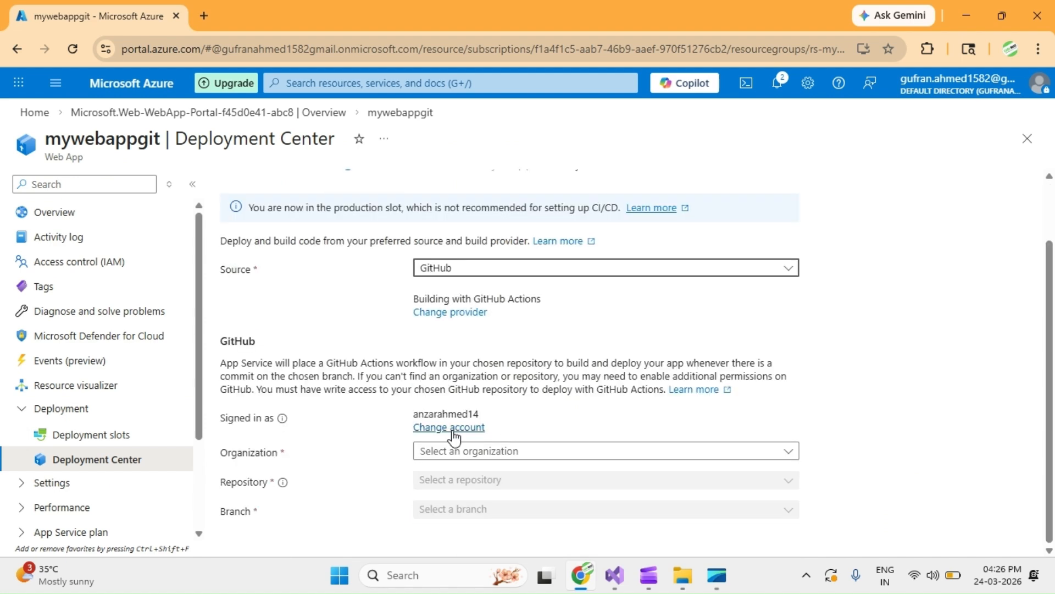
{"action": "left_click", "coordinate": [464, 452]}
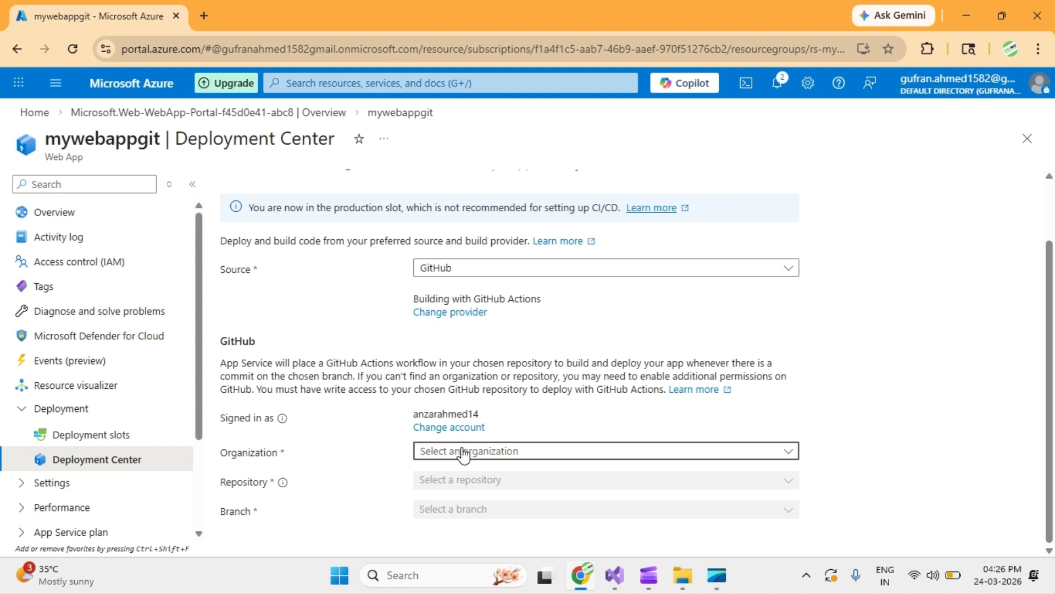
{"action": "left_click", "coordinate": [468, 506]}
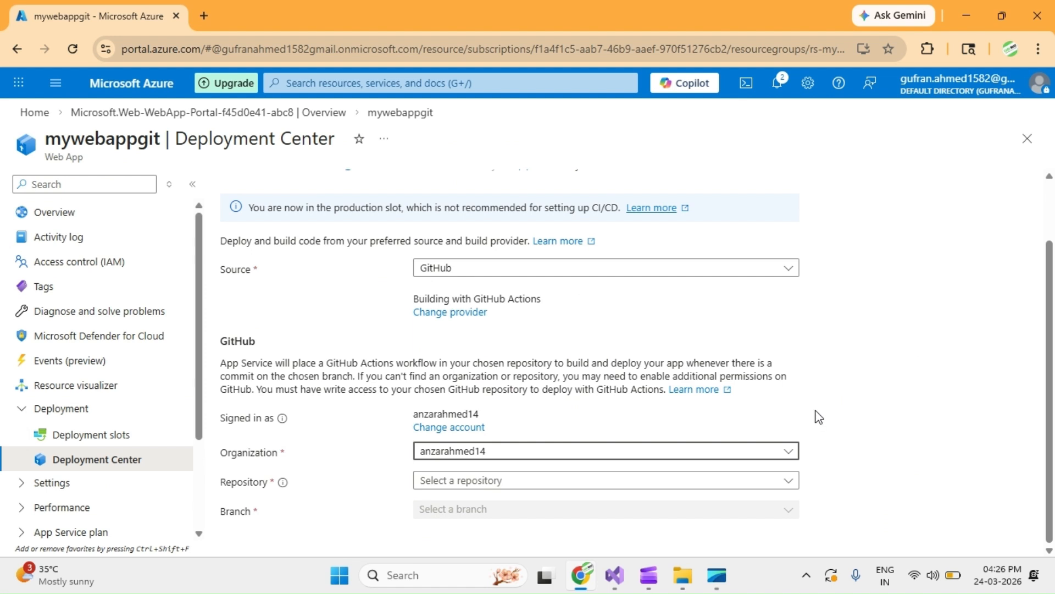
{"action": "left_click", "coordinate": [590, 483]}
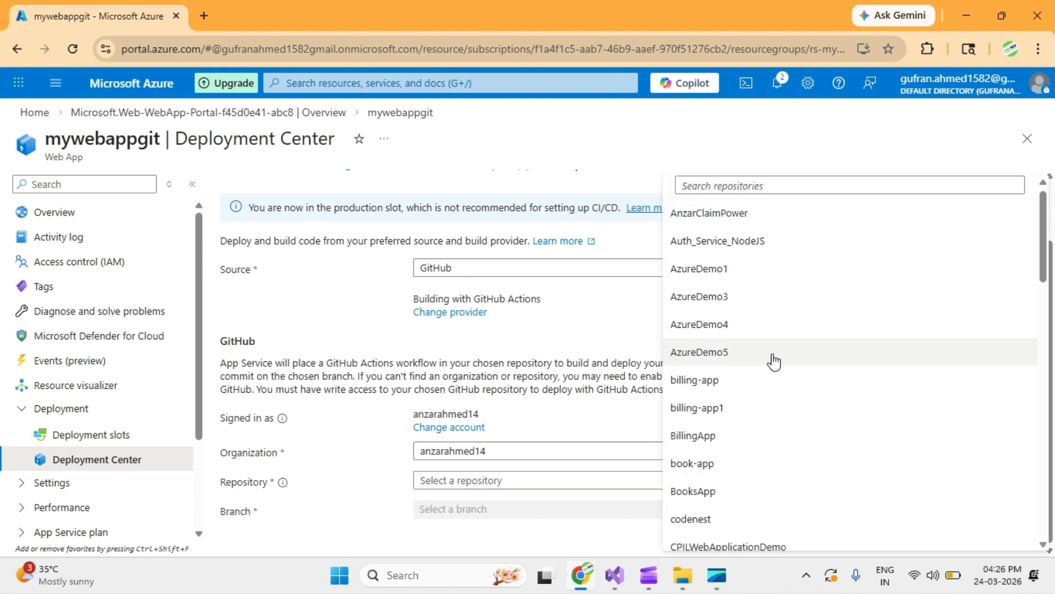
{"action": "scroll", "coordinate": [753, 436], "scroll_direction": "down", "scroll_amount": 4}
{"action": "scroll", "coordinate": [737, 442], "scroll_direction": "down", "scroll_amount": 4}
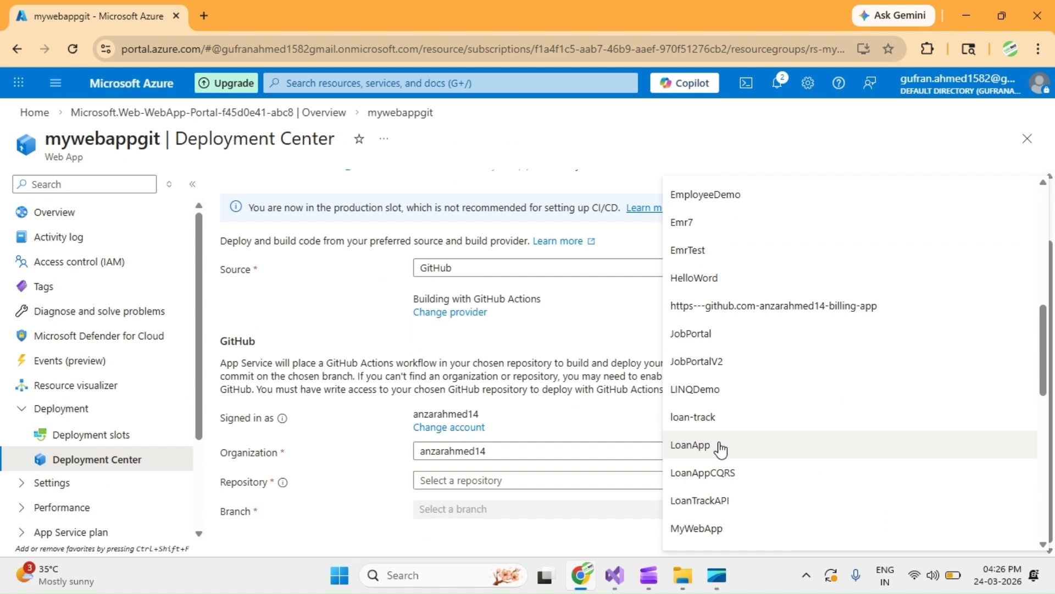
{"action": "scroll", "coordinate": [720, 448], "scroll_direction": "down", "scroll_amount": 4}
{"action": "left_click", "coordinate": [715, 291]}
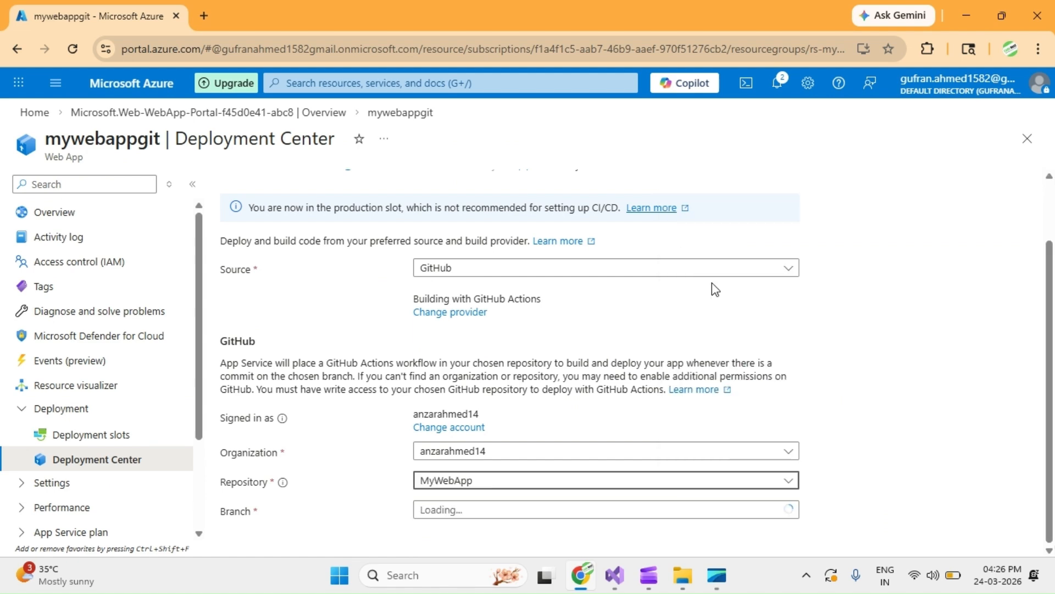
- Check the pushed branch in Visual Studio, return to the Azure portal, and select master as the deployment branch
{"action": "left_click", "coordinate": [616, 577]}
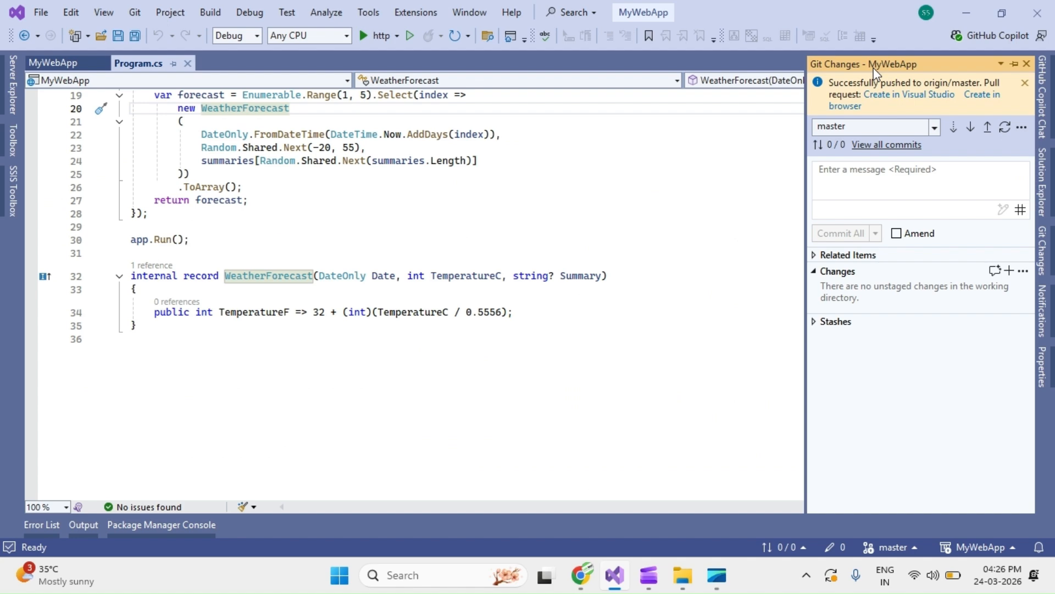
{"action": "key", "text": "alt+Tab"}
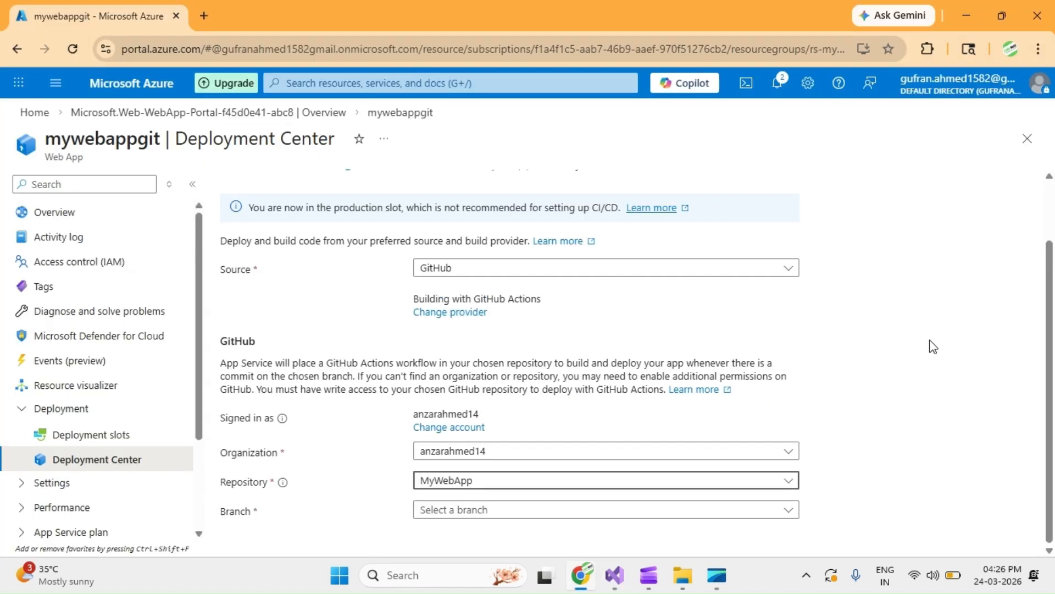
{"action": "left_click", "coordinate": [520, 509]}
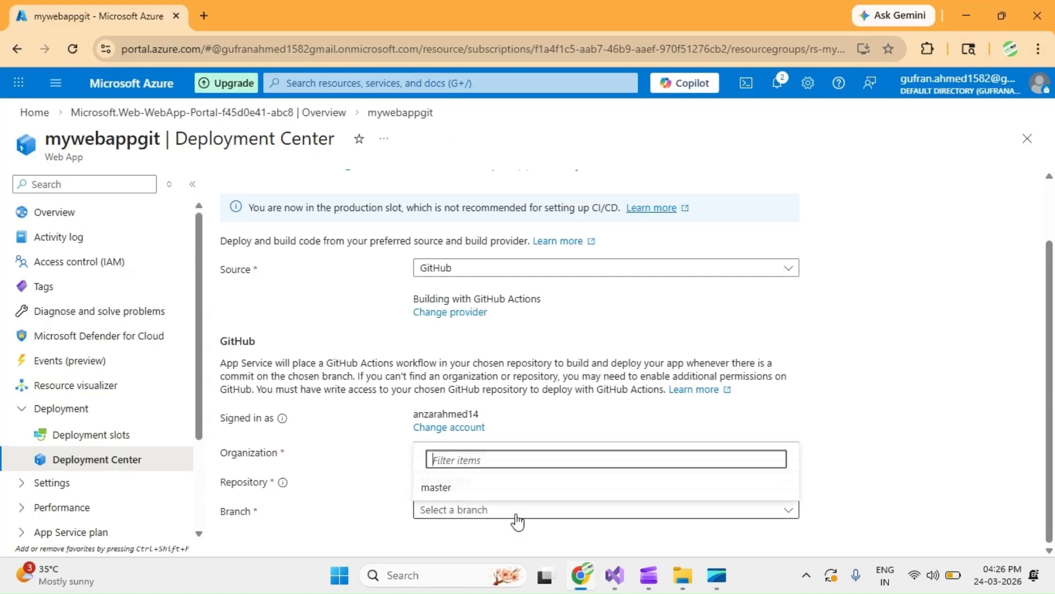
{"action": "left_click", "coordinate": [593, 487]}
- Check the build runtime version and set the GitHub workflow's authentication type to Basic authentication
{"action": "scroll", "coordinate": [840, 396], "scroll_direction": "down", "scroll_amount": 5}
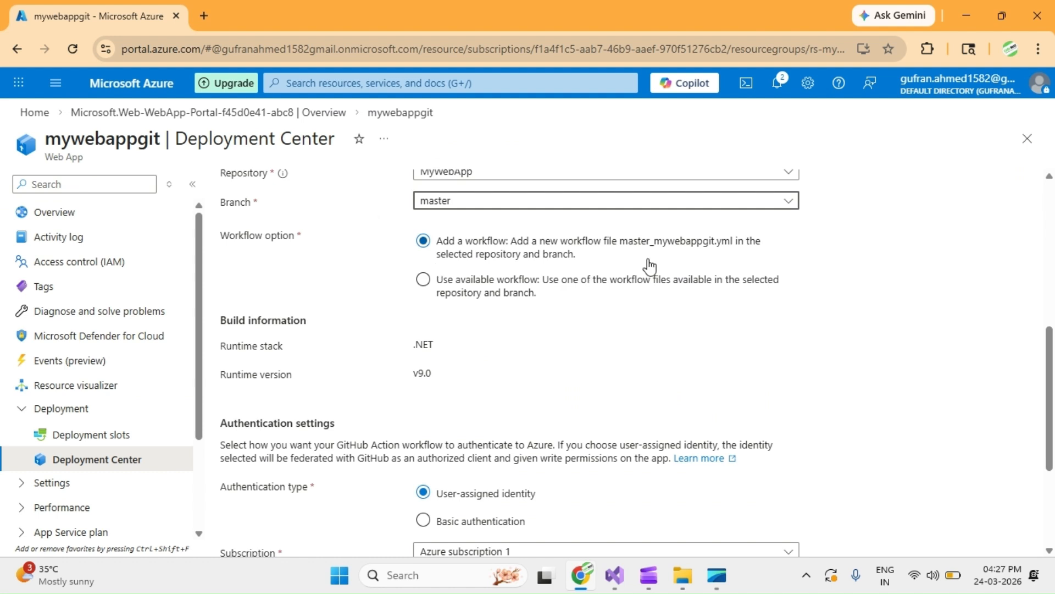
{"action": "double_click", "coordinate": [459, 375]}
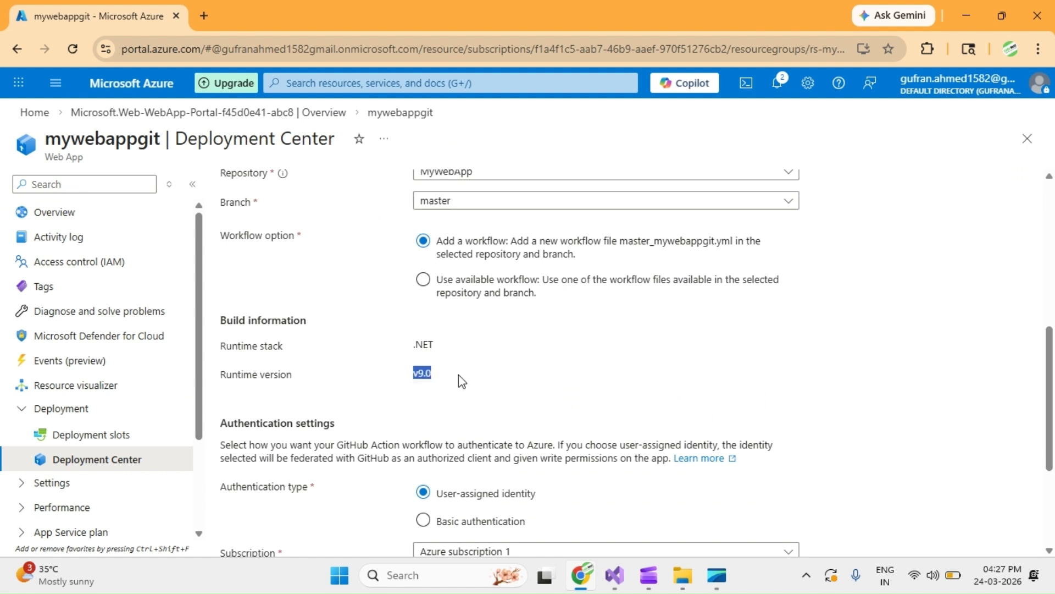
{"action": "scroll", "coordinate": [458, 375], "scroll_direction": "down", "scroll_amount": 2}
{"action": "scroll", "coordinate": [553, 367], "scroll_direction": "down", "scroll_amount": 2}
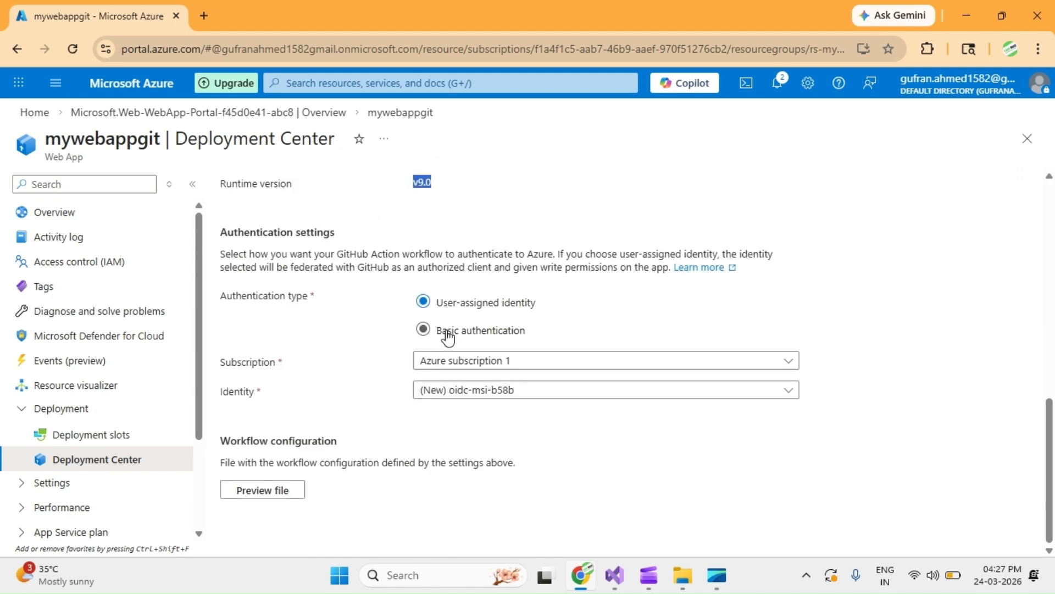
{"action": "left_click", "coordinate": [448, 336]}
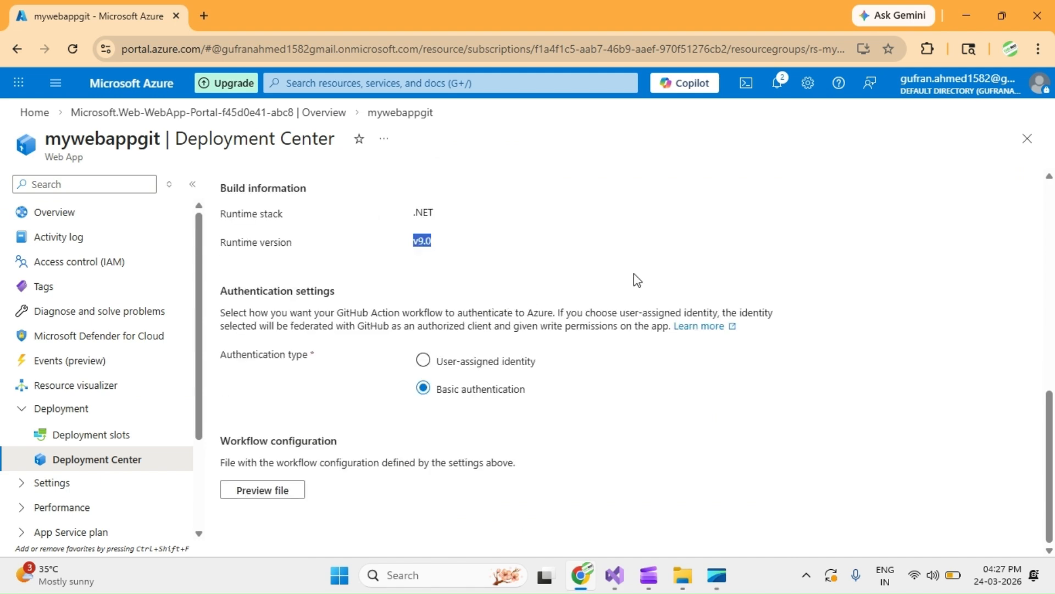
- Preview the workflow configuration file, examine its build and deploy jobs, and close the preview
{"action": "left_click", "coordinate": [269, 492]}
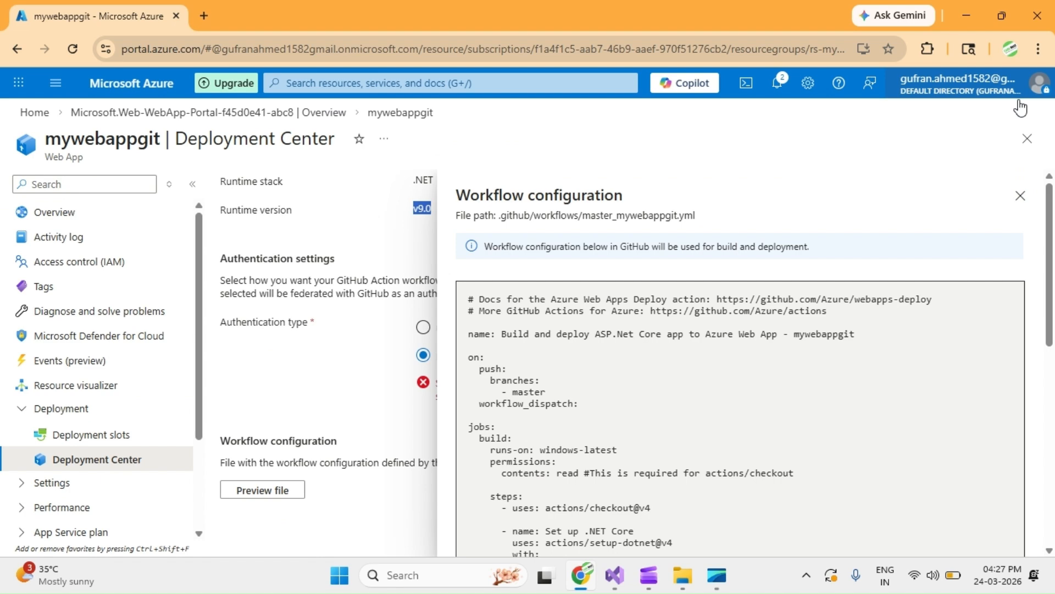
{"action": "scroll", "coordinate": [878, 397], "scroll_direction": "down", "scroll_amount": 3}
{"action": "scroll", "coordinate": [877, 397], "scroll_direction": "up", "scroll_amount": 3}
{"action": "left_click_drag", "start_coordinate": [476, 291], "coordinate": [731, 422]}
{"action": "scroll", "coordinate": [752, 352], "scroll_direction": "down", "scroll_amount": 4}
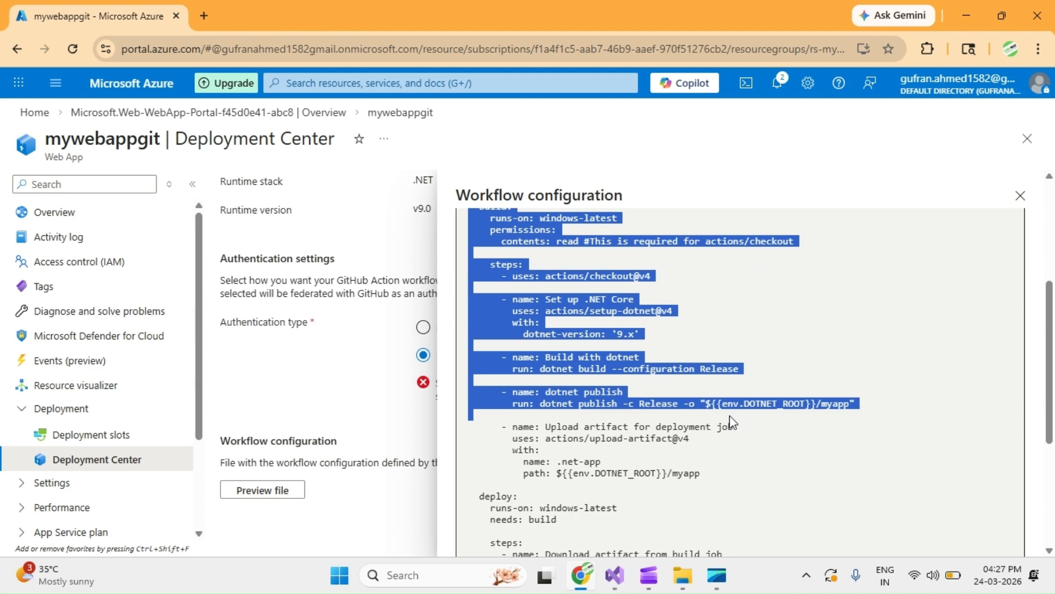
{"action": "left_click", "coordinate": [759, 482]}
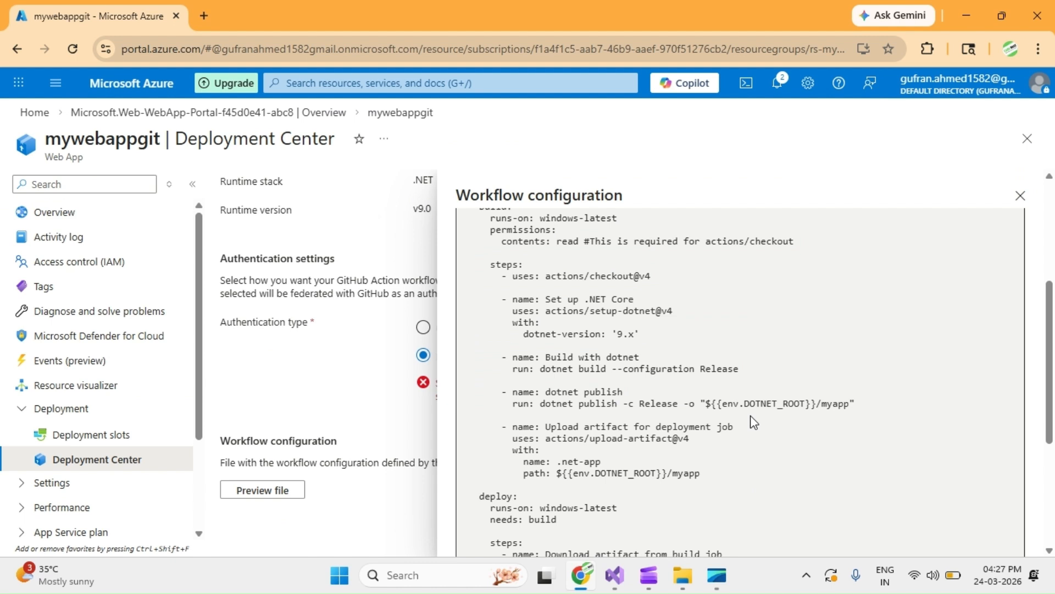
{"action": "scroll", "coordinate": [728, 432], "scroll_direction": "down", "scroll_amount": 1}
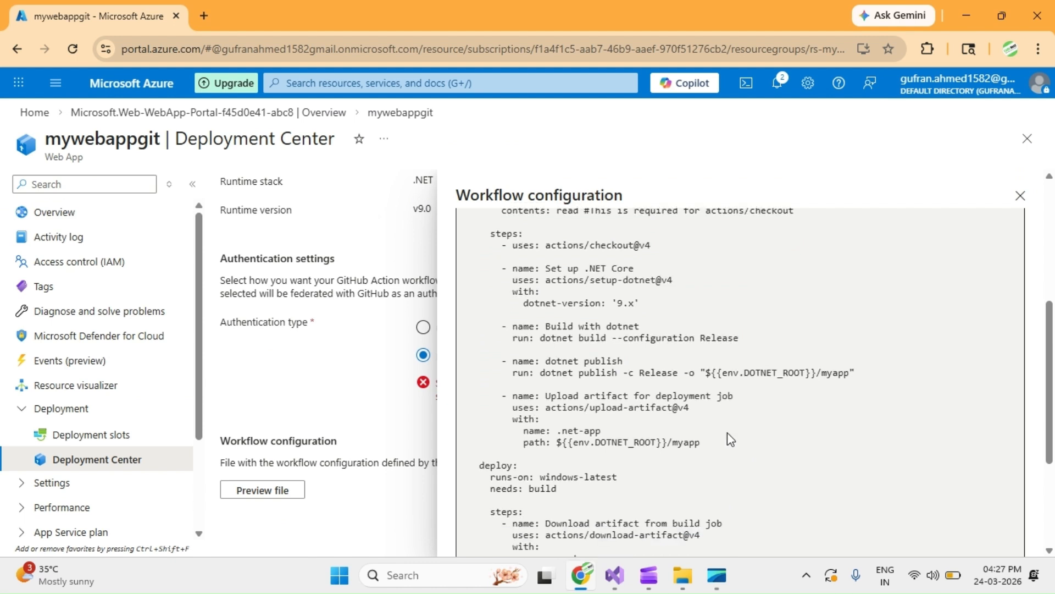
{"action": "scroll", "coordinate": [727, 434], "scroll_direction": "down", "scroll_amount": 2}
{"action": "scroll", "coordinate": [728, 440], "scroll_direction": "up", "scroll_amount": 3}
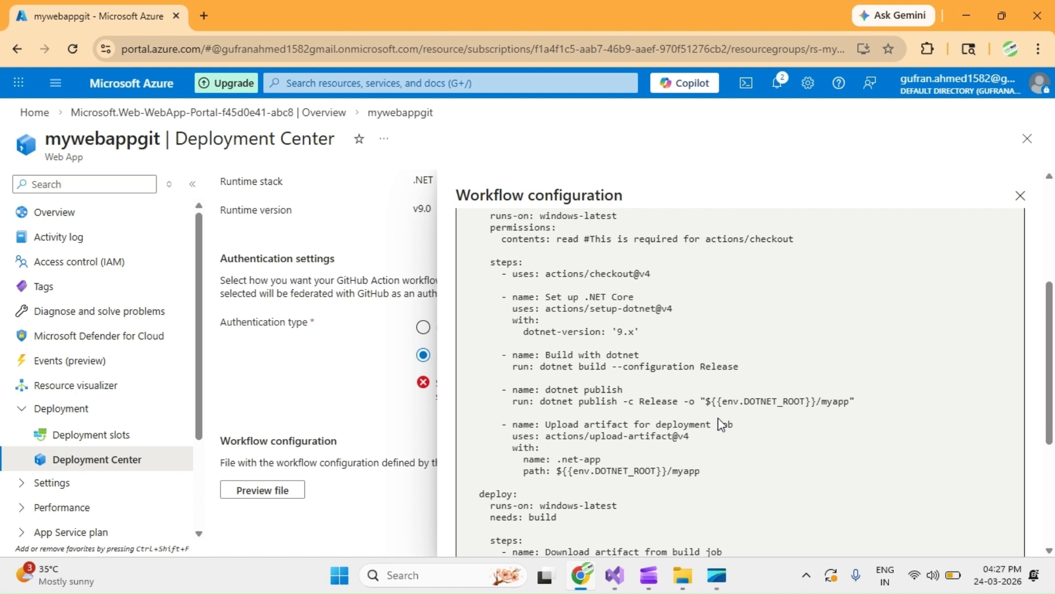
{"action": "left_click_drag", "start_coordinate": [470, 296], "coordinate": [717, 455]}
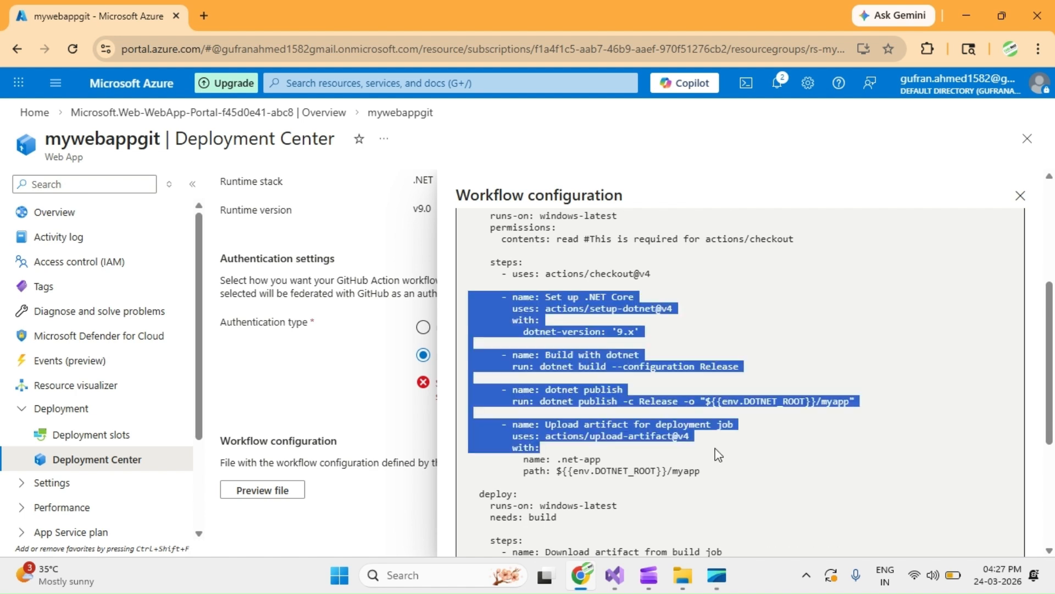
{"action": "left_click", "coordinate": [787, 478]}
{"action": "left_click_drag", "start_coordinate": [507, 540], "coordinate": [709, 449]}
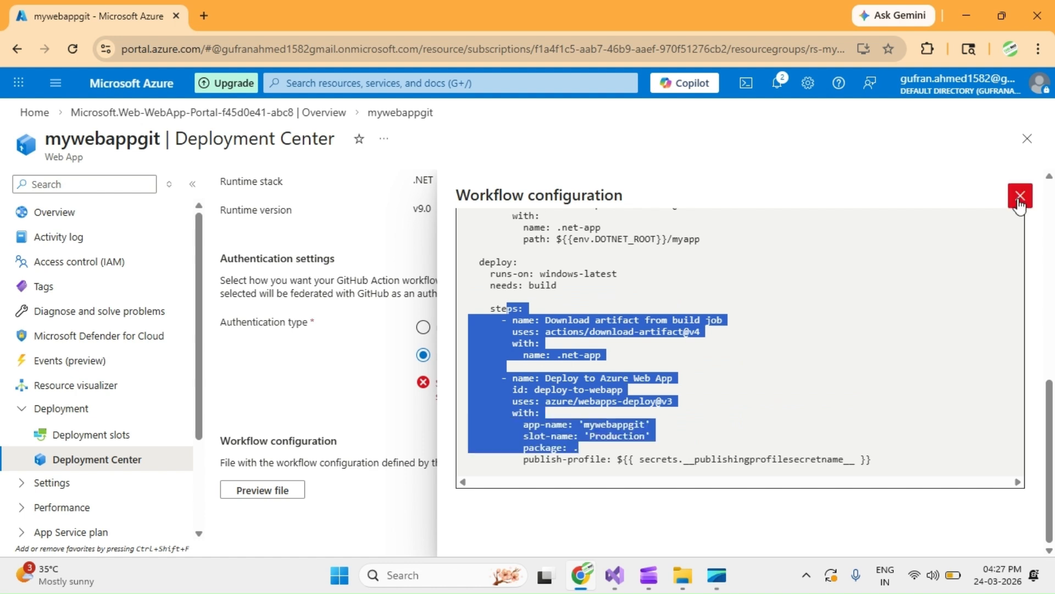
{"action": "scroll", "coordinate": [823, 374], "scroll_direction": "up", "scroll_amount": 3}
{"action": "scroll", "coordinate": [824, 374], "scroll_direction": "up", "scroll_amount": 5}
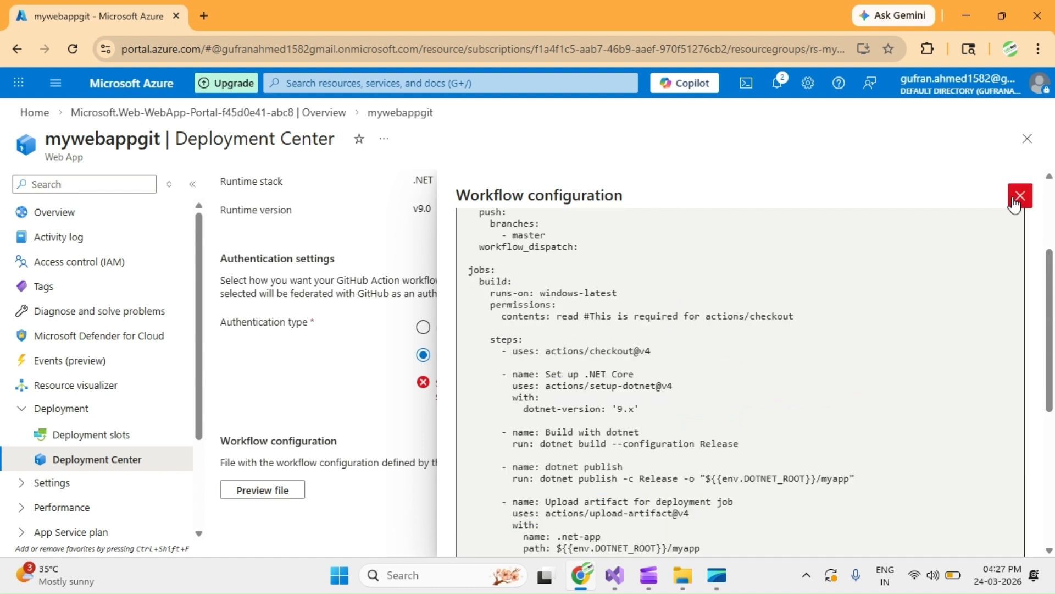
{"action": "left_click", "coordinate": [1019, 200]}
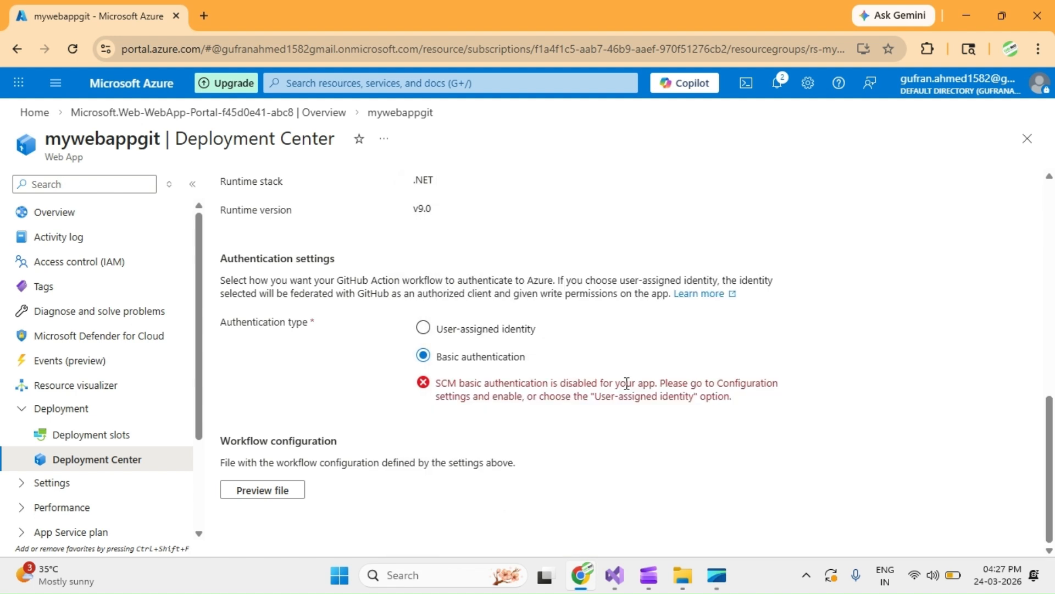
- Enable SCM Basic Auth Publishing Credentials in the web app's general configuration settings and apply the change
{"action": "left_click_drag", "start_coordinate": [549, 395], "coordinate": [719, 393]}
{"action": "left_click", "coordinate": [719, 392]}
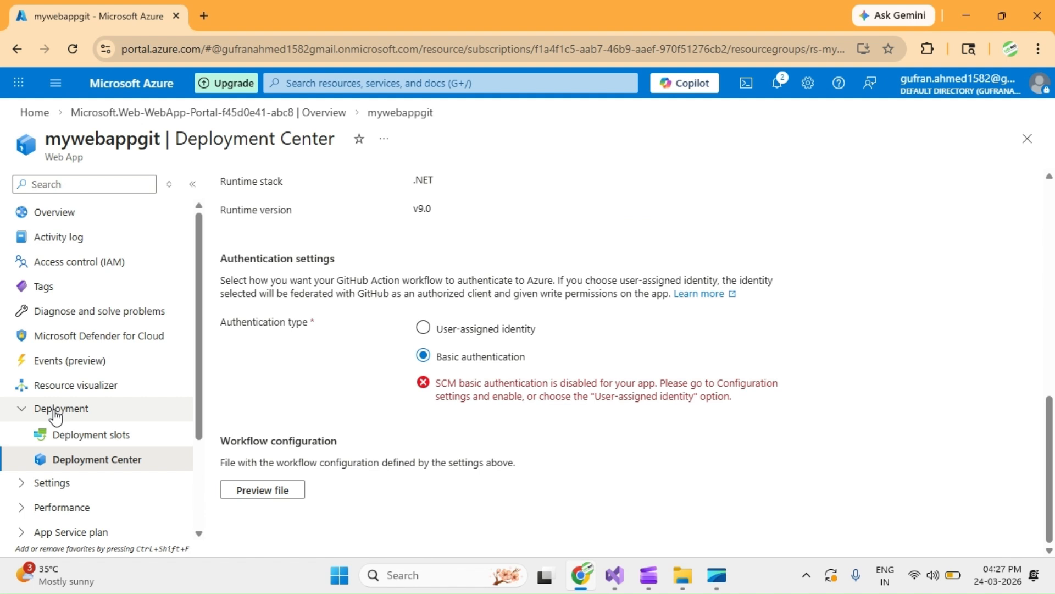
{"action": "left_click", "coordinate": [93, 486]}
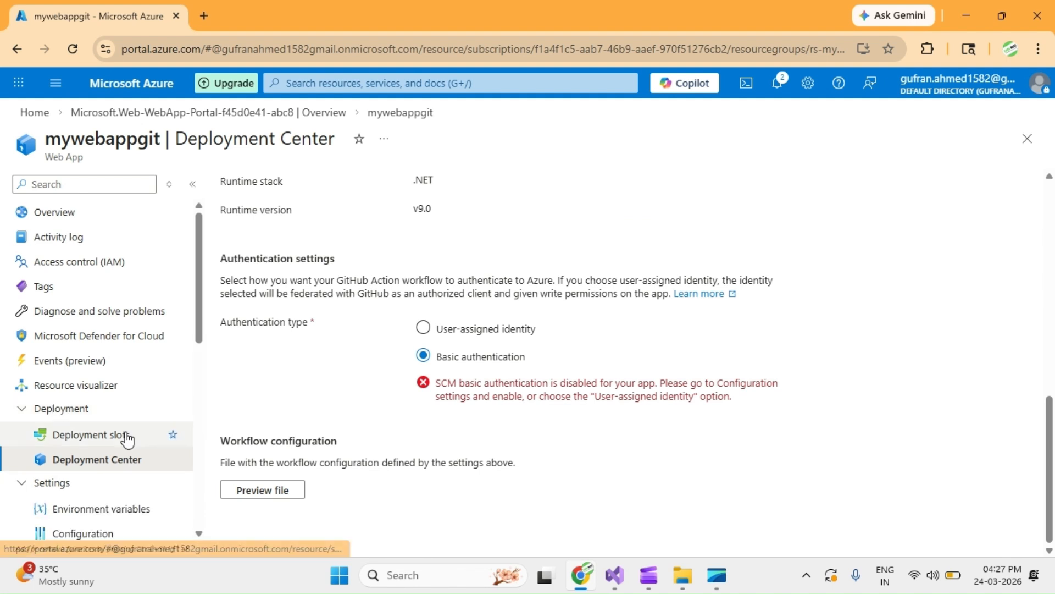
{"action": "scroll", "coordinate": [78, 459], "scroll_direction": "down", "scroll_amount": 1}
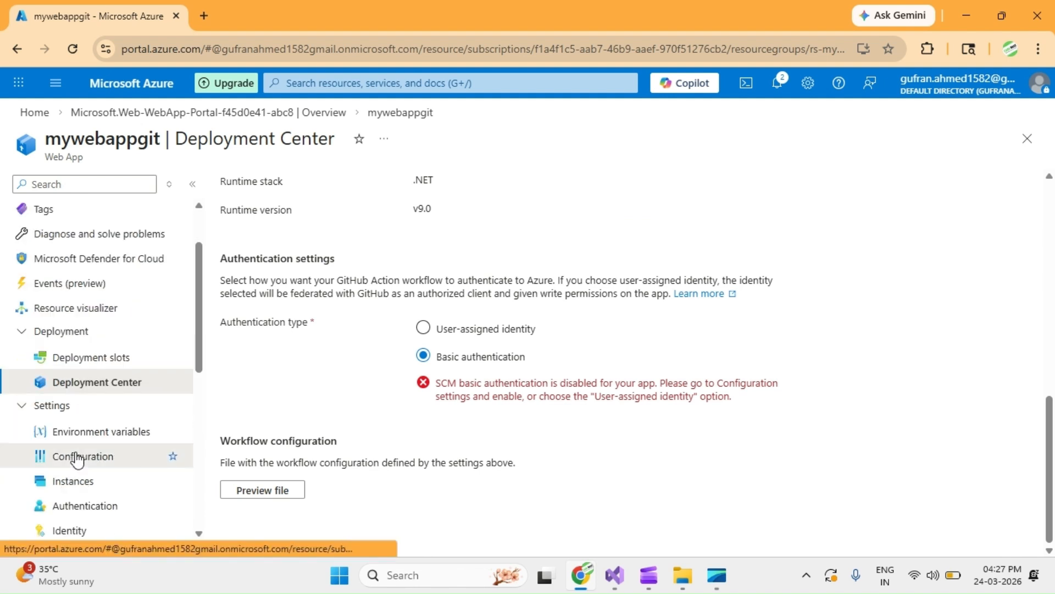
{"action": "left_click", "coordinate": [77, 459]}
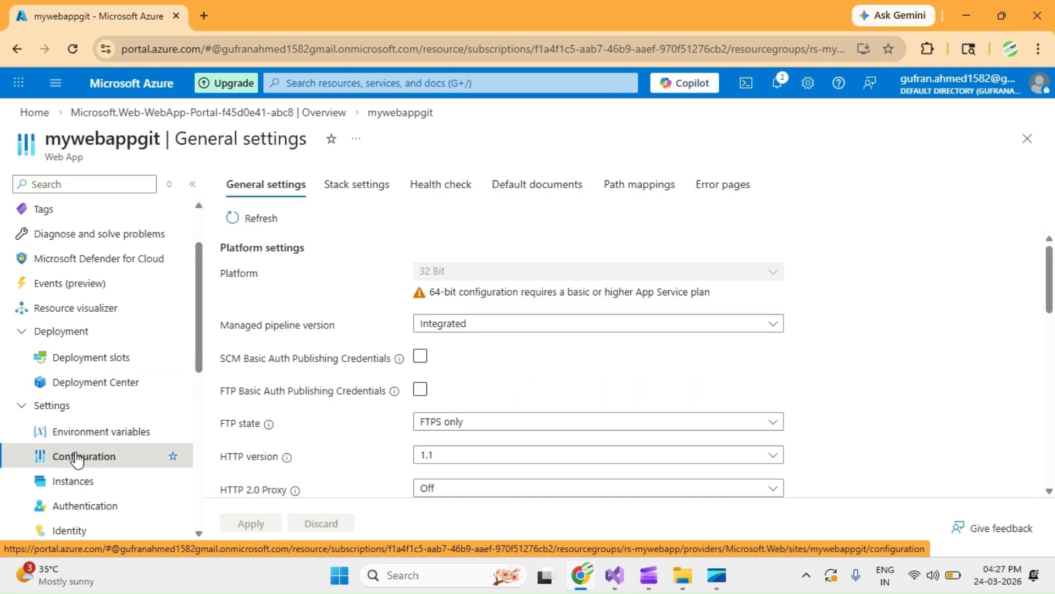
{"action": "scroll", "coordinate": [876, 349], "scroll_direction": "down", "scroll_amount": 4}
{"action": "scroll", "coordinate": [876, 350], "scroll_direction": "up", "scroll_amount": 4}
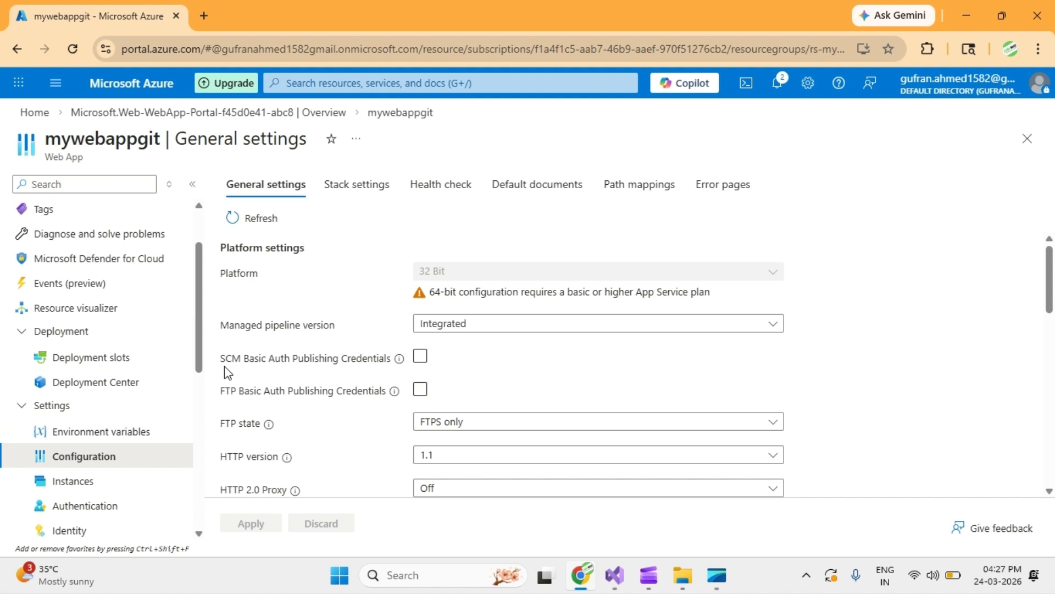
{"action": "left_click", "coordinate": [422, 357]}
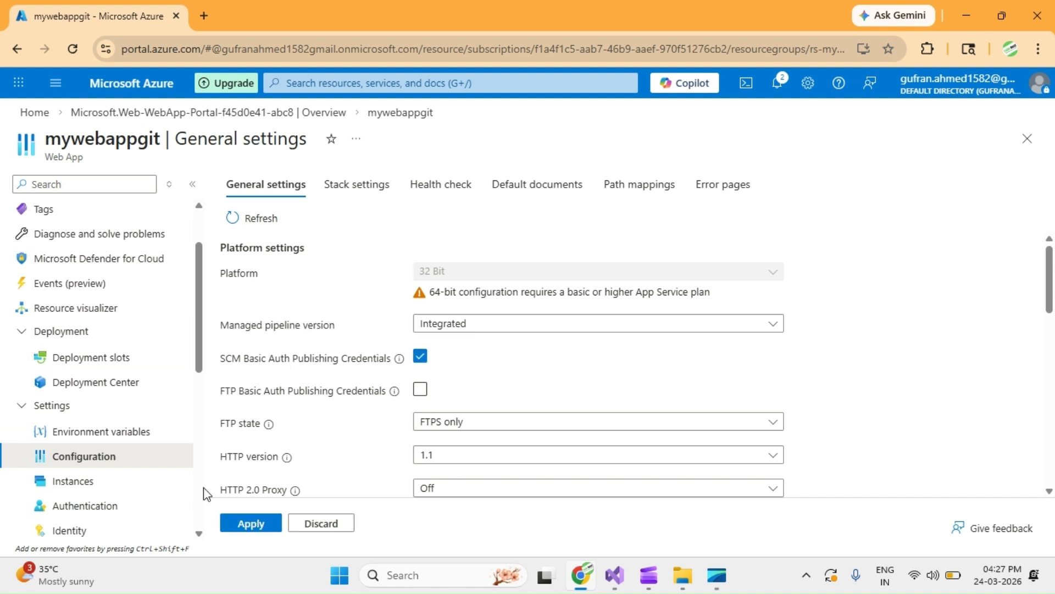
{"action": "left_click", "coordinate": [249, 523]}
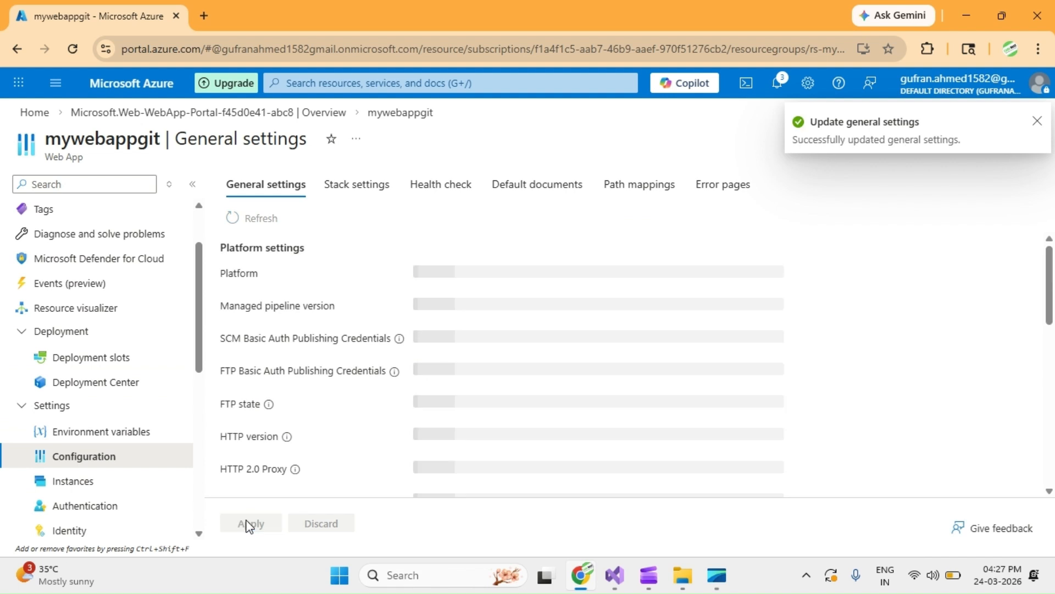
- Return to Deployment Center, set the source to GitHub, and choose the signed-in account as the organization
{"action": "left_click", "coordinate": [88, 392]}
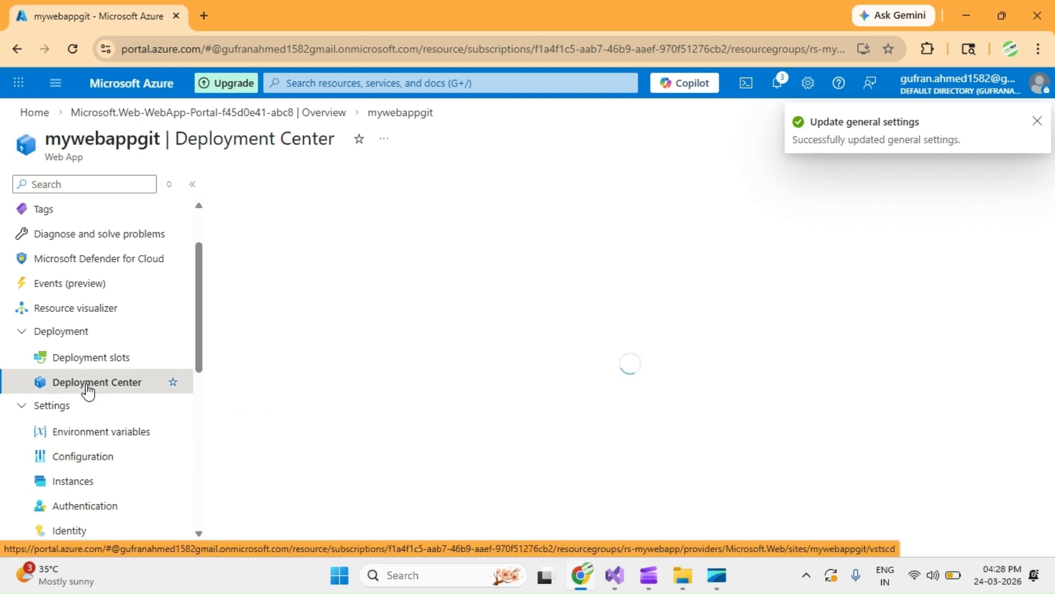
{"action": "left_click", "coordinate": [464, 342]}
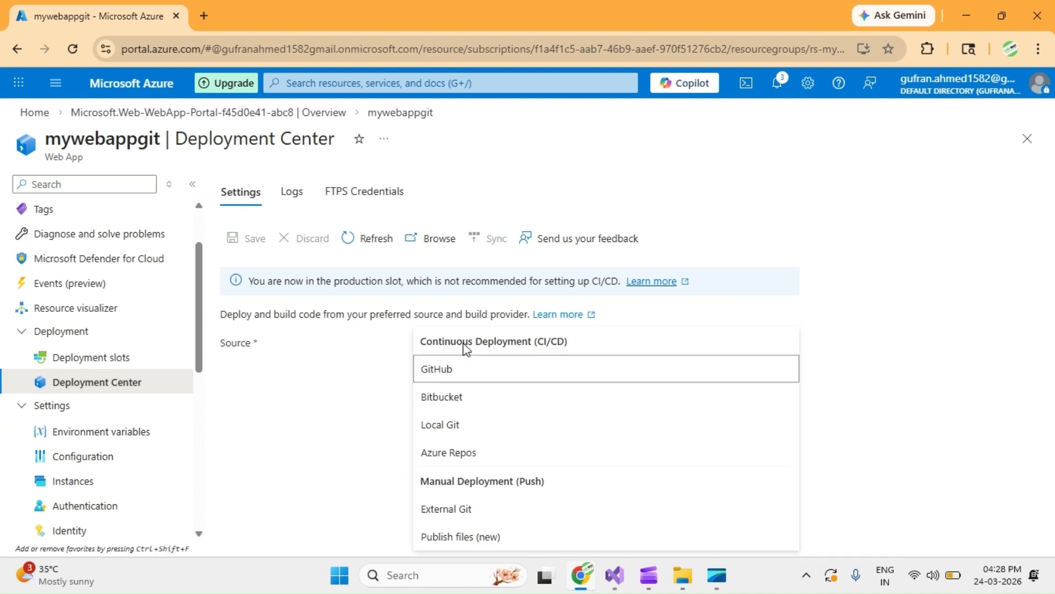
{"action": "left_click", "coordinate": [458, 369]}
{"action": "scroll", "coordinate": [883, 428], "scroll_direction": "down", "scroll_amount": 1}
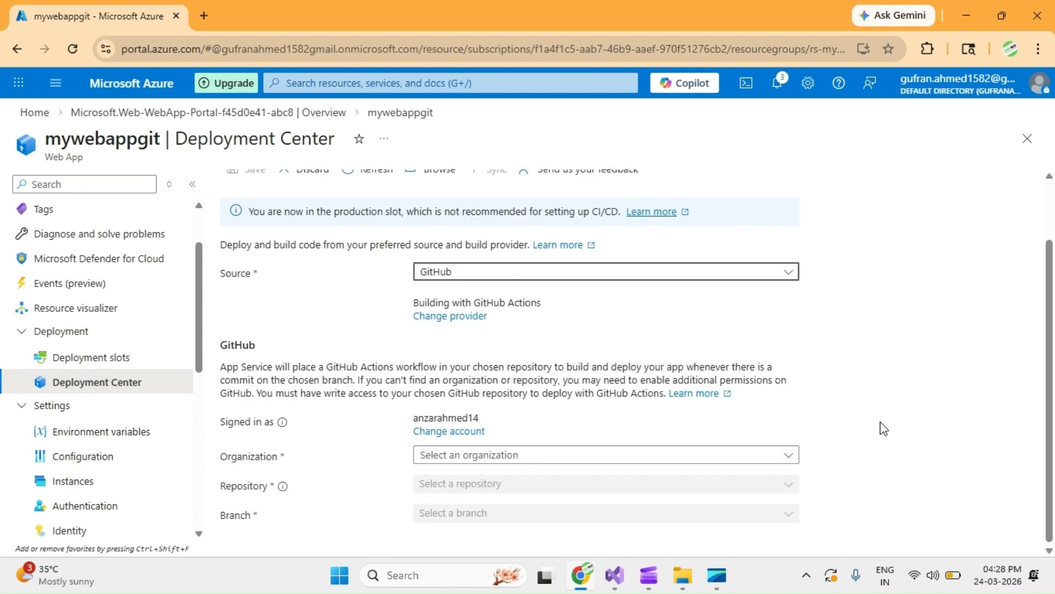
{"action": "left_click_drag", "start_coordinate": [402, 417], "coordinate": [534, 416]}
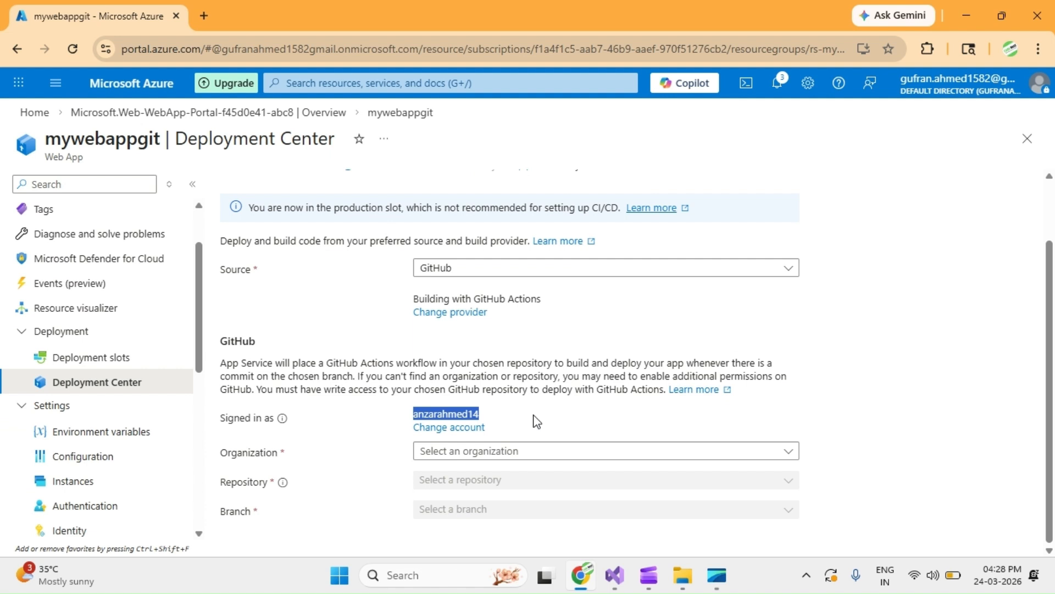
{"action": "left_click", "coordinate": [507, 452]}
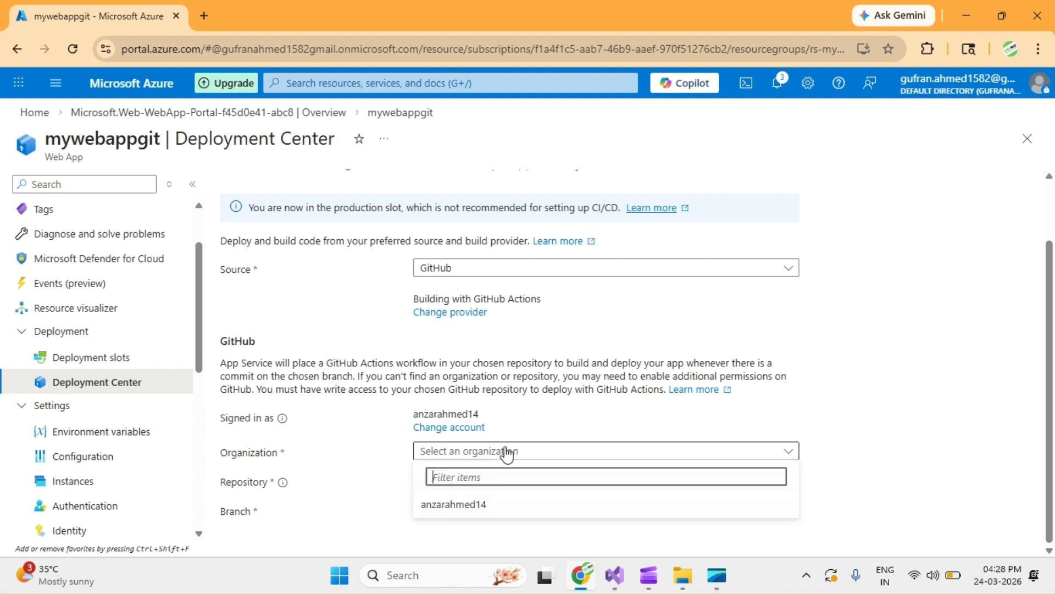
{"action": "left_click", "coordinate": [447, 506]}
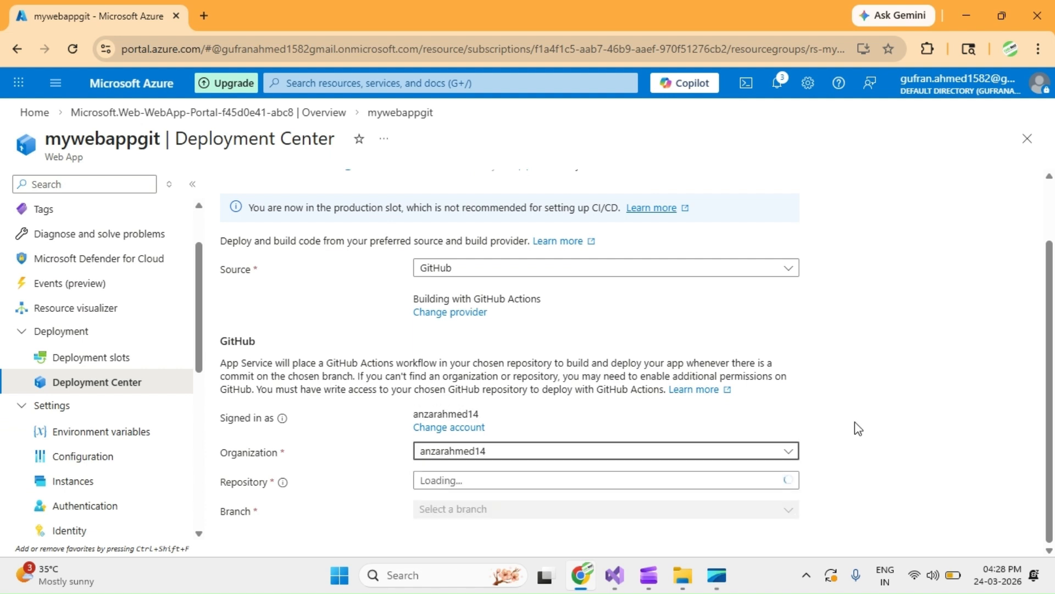
- Select the MyWebApp repository and its master branch, and save the deployment configuration
{"action": "left_click", "coordinate": [560, 486]}
{"action": "scroll", "coordinate": [740, 477], "scroll_direction": "down", "scroll_amount": 5}
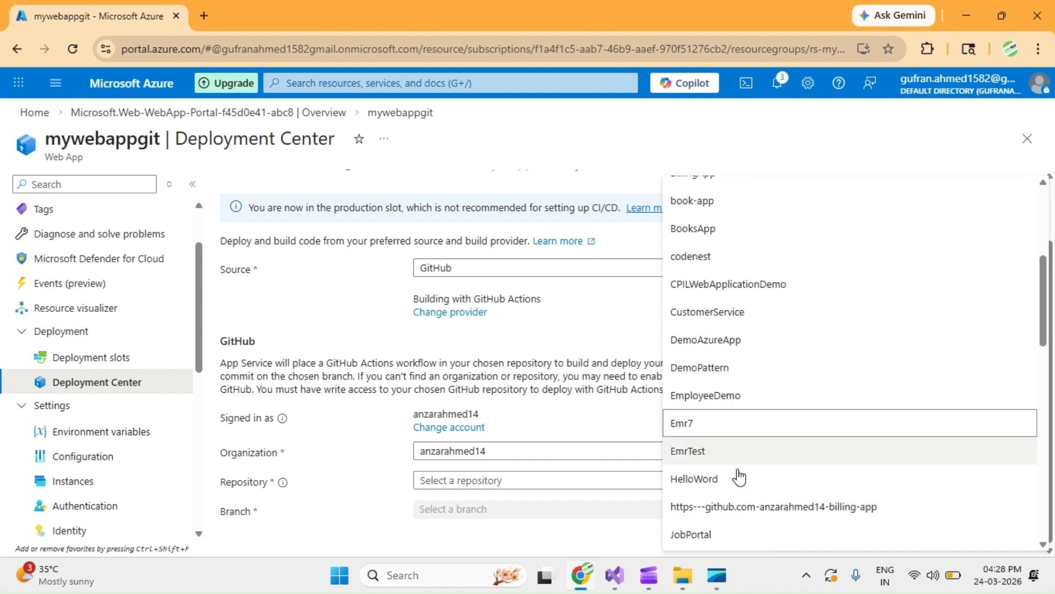
{"action": "scroll", "coordinate": [739, 478], "scroll_direction": "down", "scroll_amount": 2}
{"action": "scroll", "coordinate": [721, 494], "scroll_direction": "down", "scroll_amount": 3}
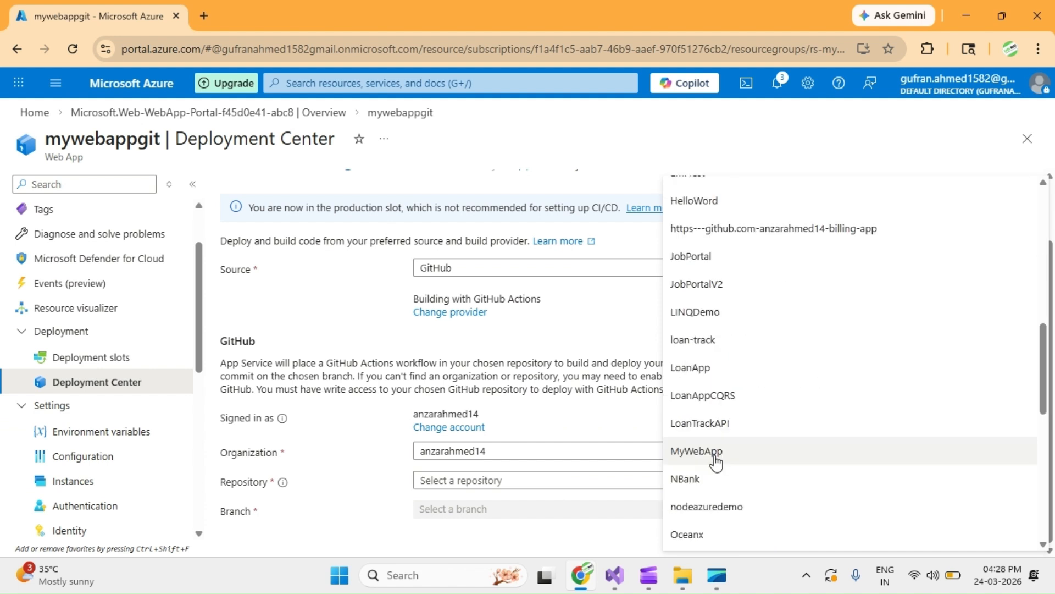
{"action": "left_click", "coordinate": [714, 454]}
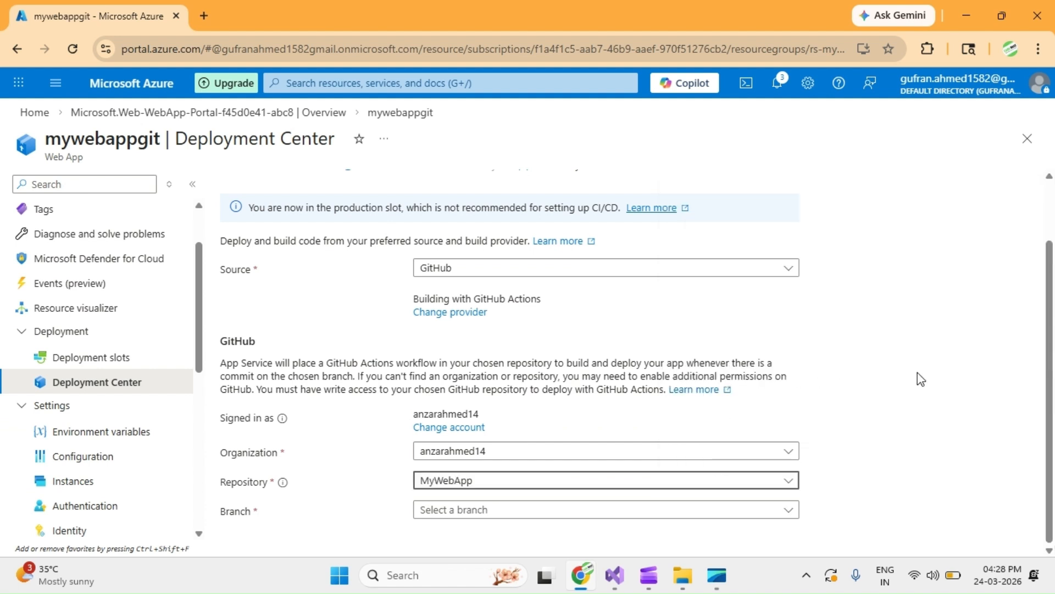
{"action": "left_click", "coordinate": [784, 517]}
{"action": "left_click", "coordinate": [438, 487]}
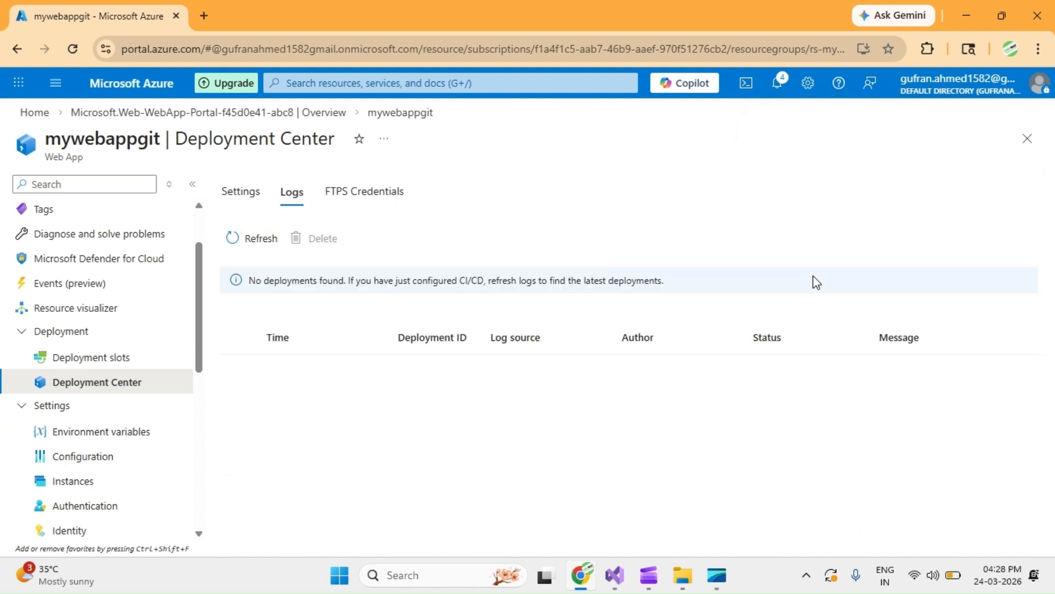
- Refresh the deployment logs and open the build and deploy logs of the workflow configuration deployment
{"action": "left_click", "coordinate": [253, 242]}
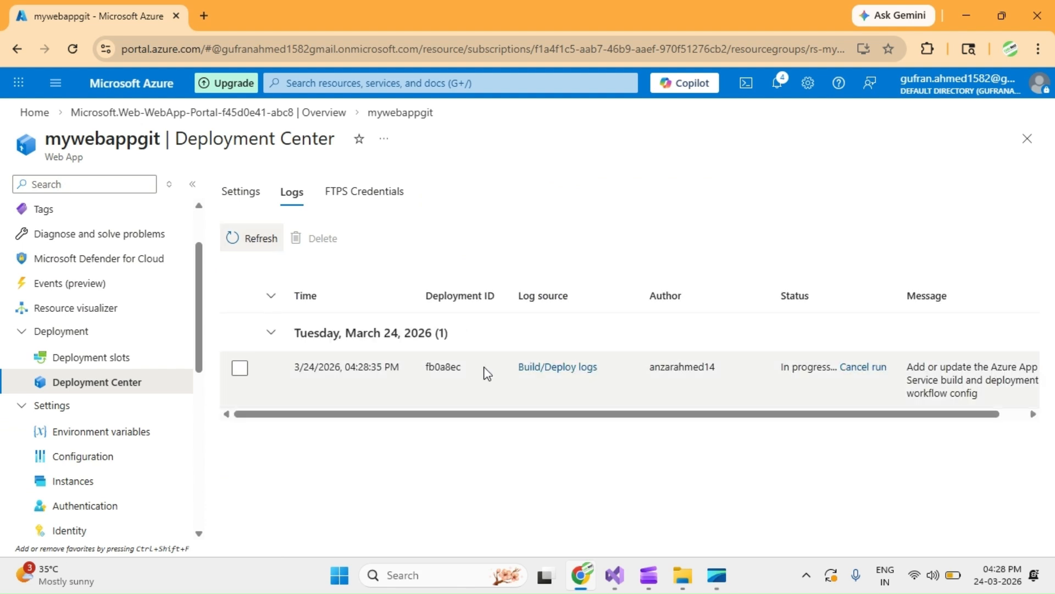
{"action": "left_click", "coordinate": [556, 374]}
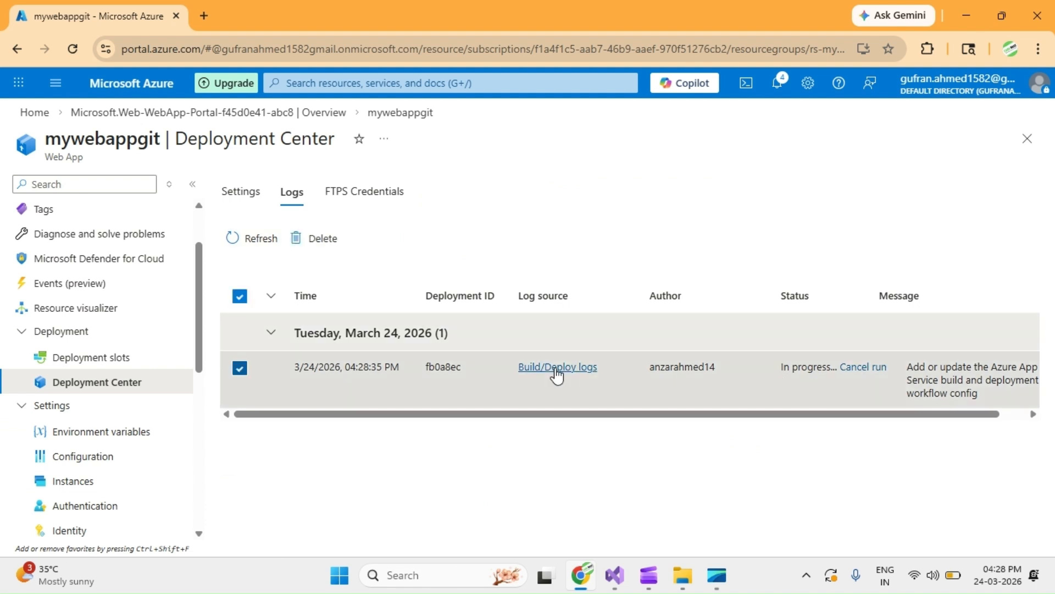
{"action": "left_click", "coordinate": [557, 367]}
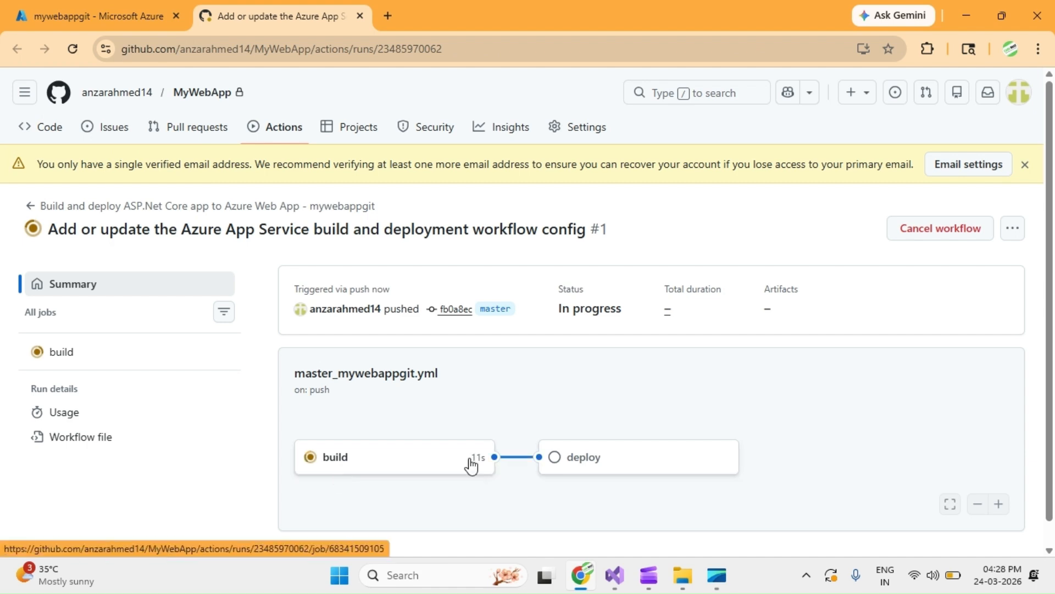
- Follow the build job's log on GitHub through to completion, checking the deployment status in the Azure portal meanwhile
{"action": "left_click", "coordinate": [411, 475]}
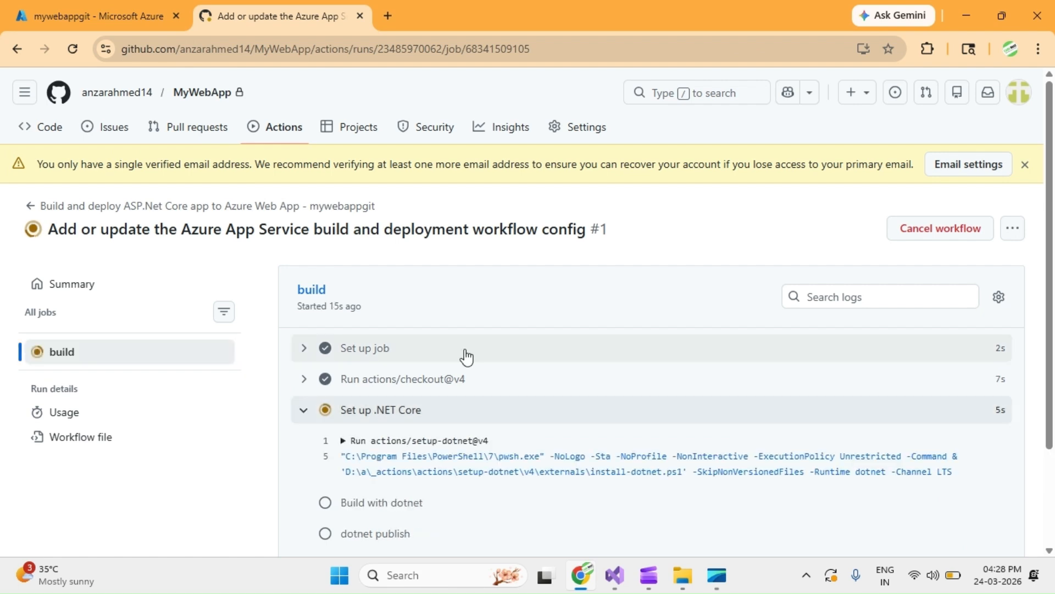
{"action": "scroll", "coordinate": [512, 406], "scroll_direction": "down", "scroll_amount": 2}
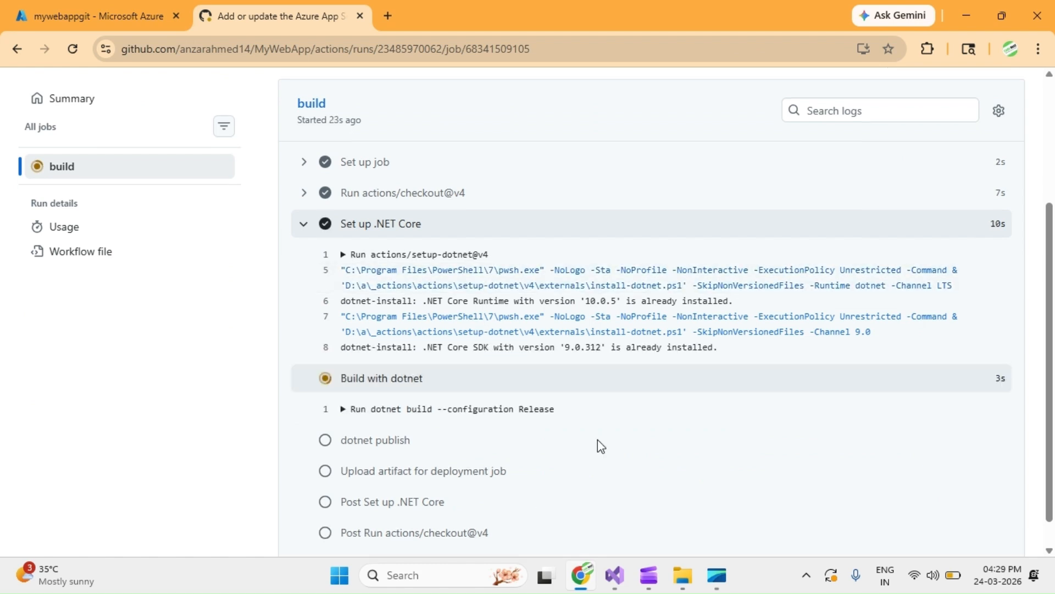
{"action": "scroll", "coordinate": [269, 181], "scroll_direction": "down", "scroll_amount": 1}
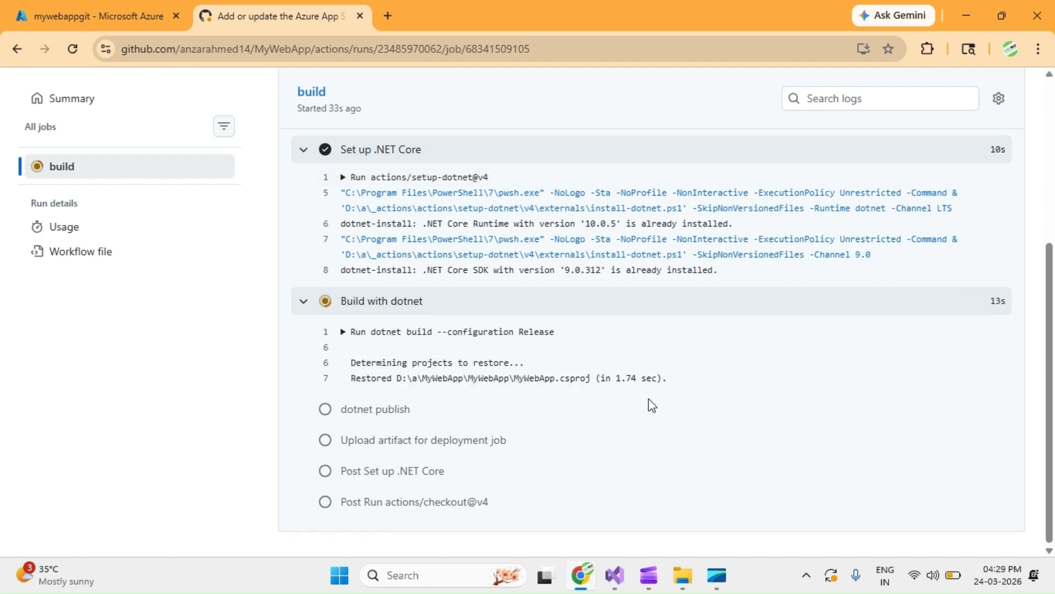
{"action": "scroll", "coordinate": [650, 400], "scroll_direction": "up", "scroll_amount": 1}
{"action": "scroll", "coordinate": [642, 339], "scroll_direction": "down", "scroll_amount": 1}
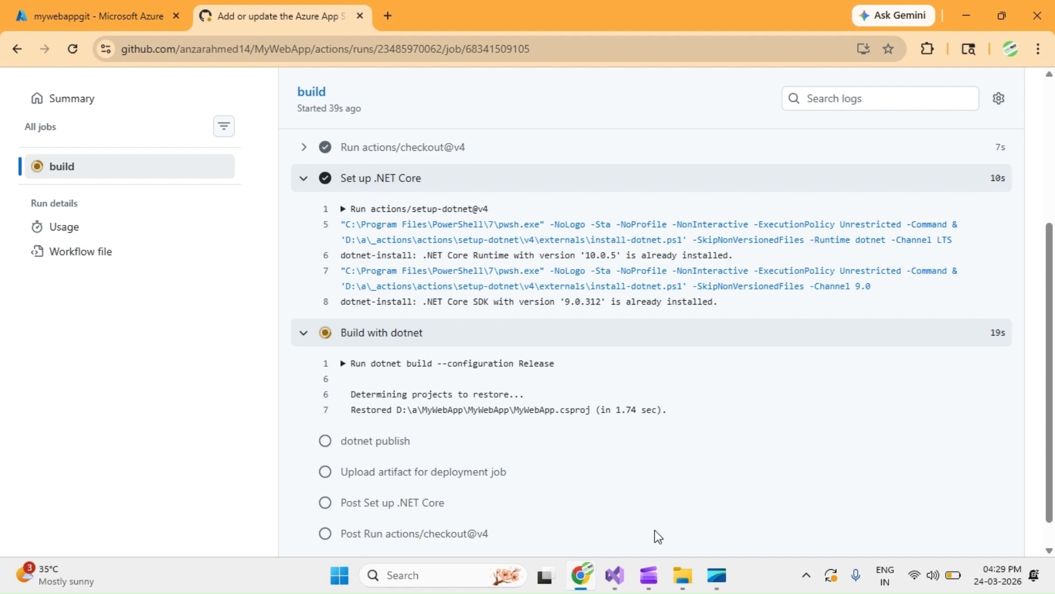
{"action": "left_click", "coordinate": [96, 18]}
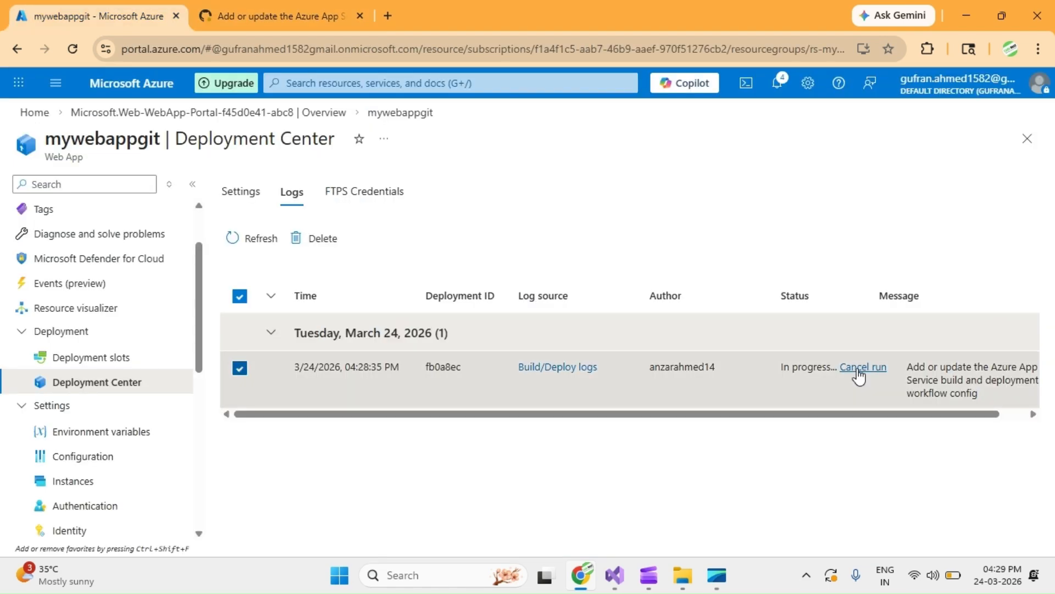
{"action": "left_click", "coordinate": [289, 15]}
{"action": "scroll", "coordinate": [709, 379], "scroll_direction": "down", "scroll_amount": 1}
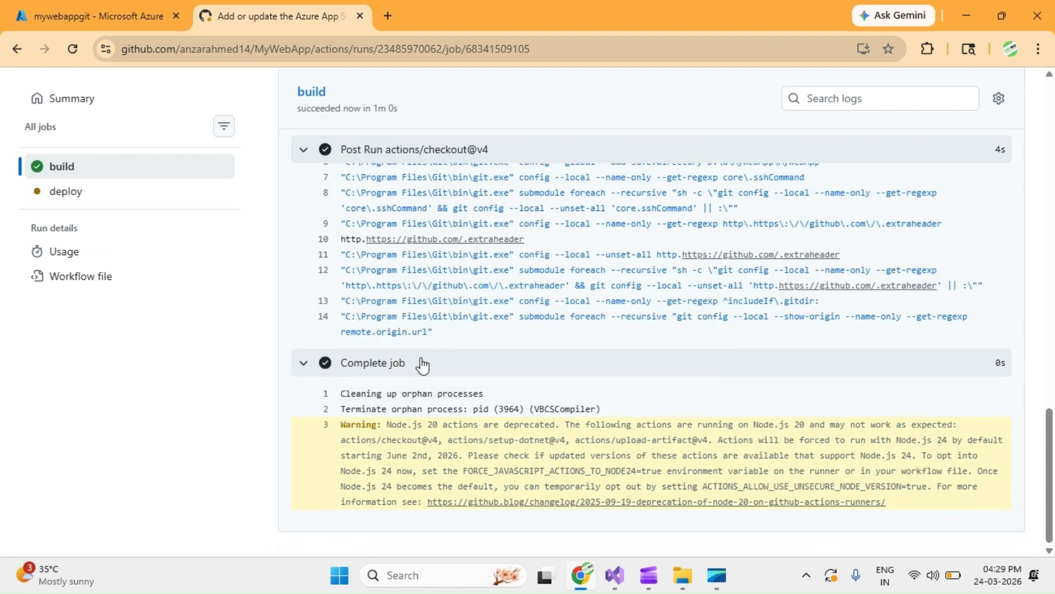
- Return to the Azure portal and refresh the deployment logs to check the run's status
{"action": "left_click", "coordinate": [116, 16]}
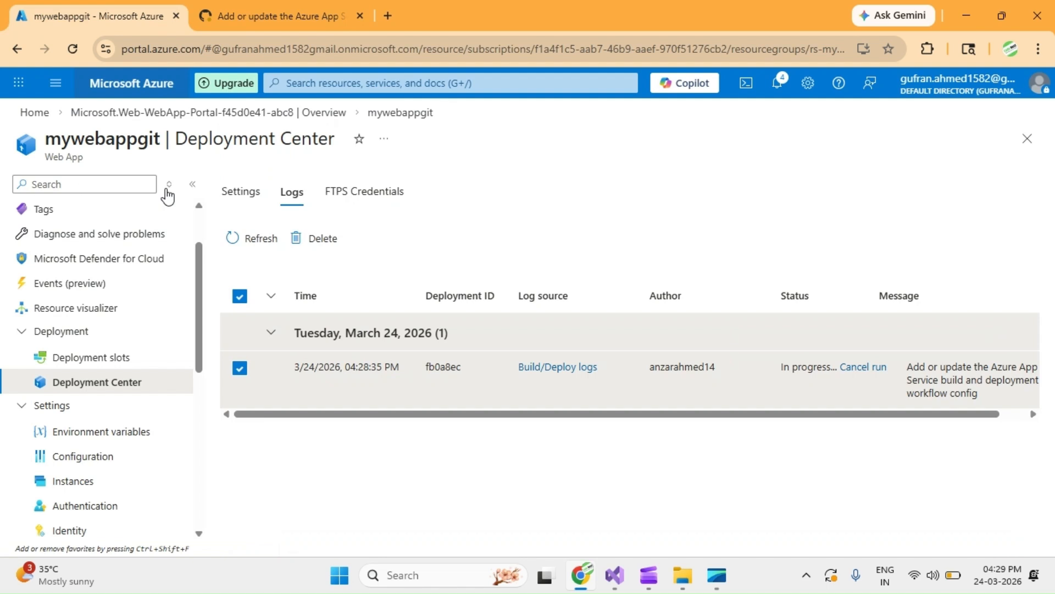
{"action": "left_click", "coordinate": [250, 239]}
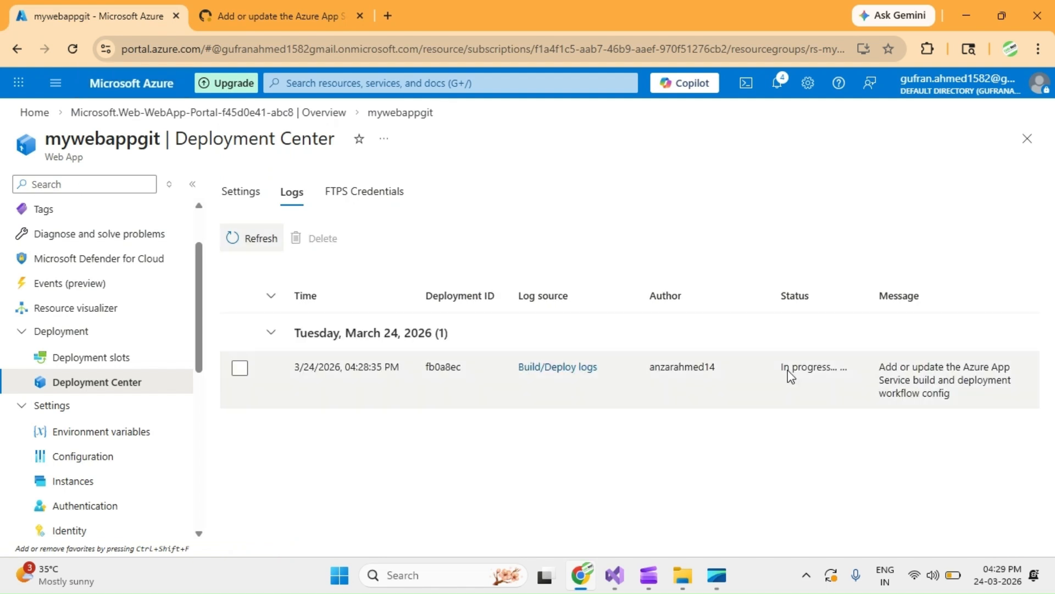
{"action": "left_click", "coordinate": [254, 240]}
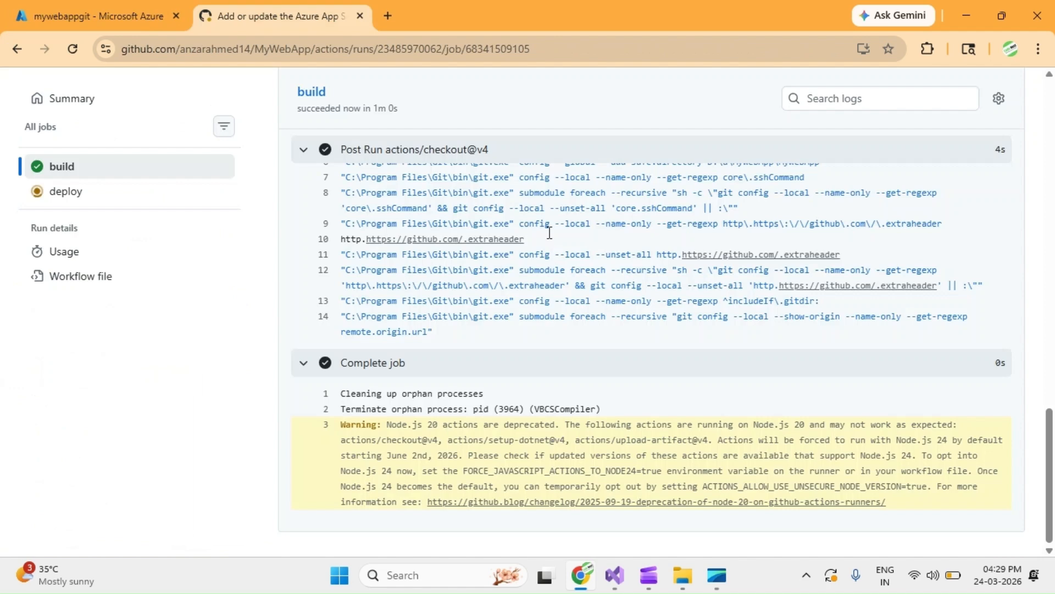
- Open the deploy job of the GitHub Actions run and examine its Deploy to Azure Web App log
{"action": "scroll", "coordinate": [616, 444], "scroll_direction": "up", "scroll_amount": 5}
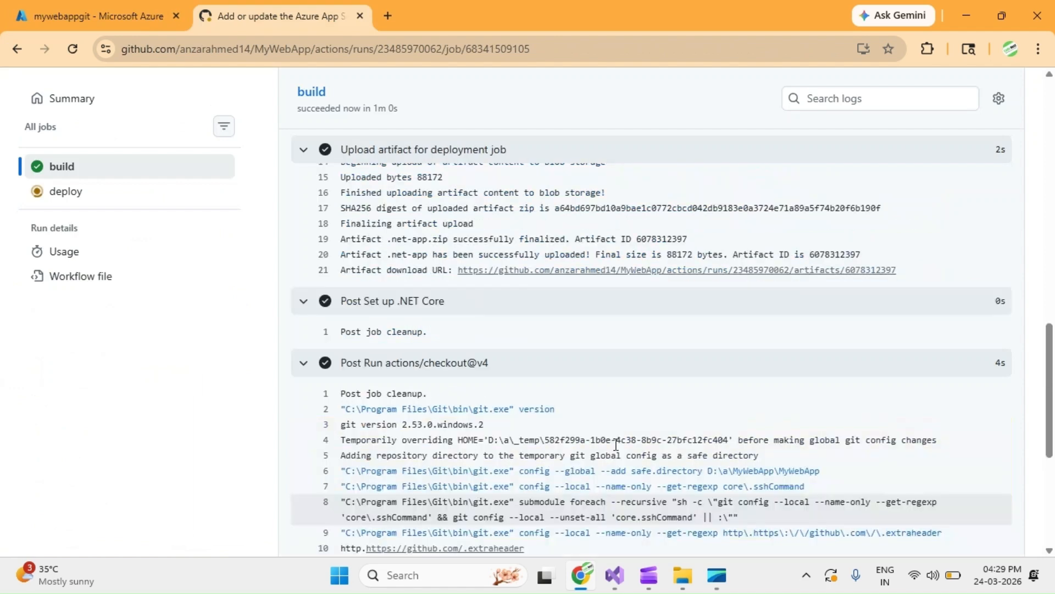
{"action": "left_click", "coordinate": [65, 193]}
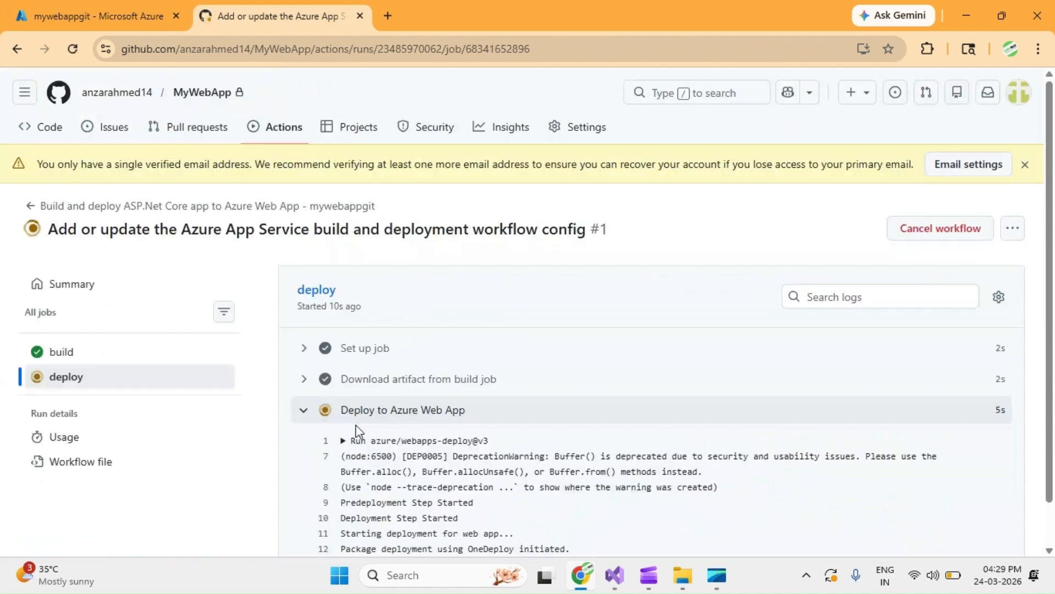
{"action": "scroll", "coordinate": [443, 422], "scroll_direction": "down", "scroll_amount": 1}
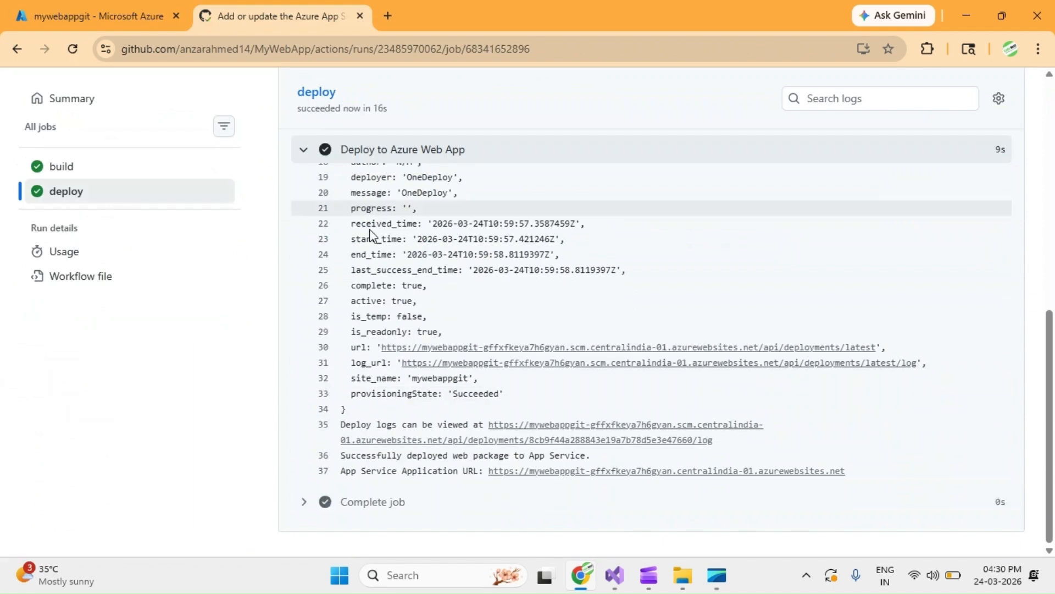
- Refresh the deployment logs in the Azure portal, review the app log details of the OneDeploy entry, and close them
{"action": "left_click", "coordinate": [111, 17]}
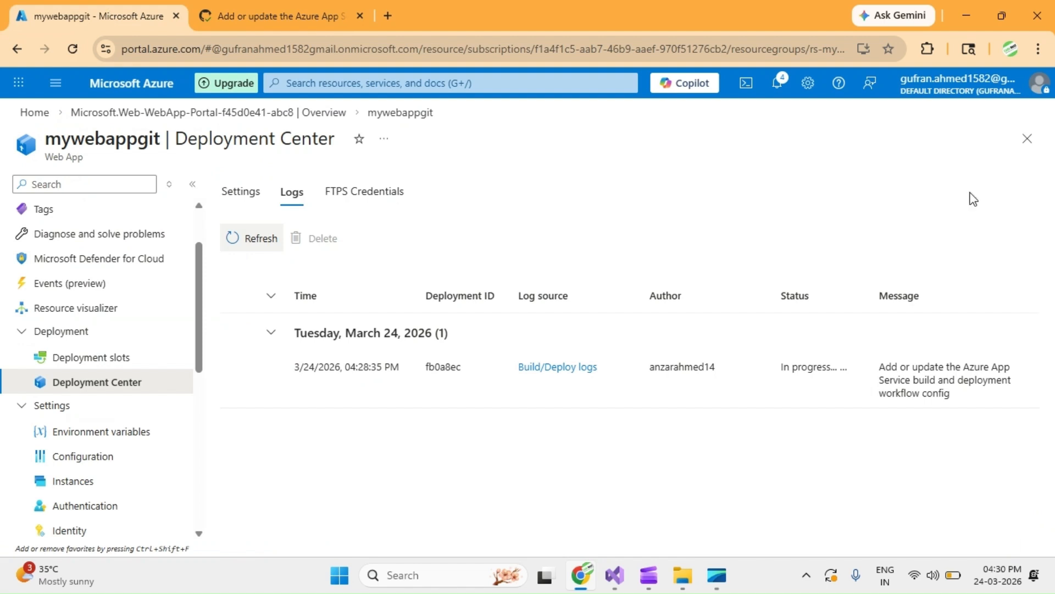
{"action": "left_click", "coordinate": [255, 238]}
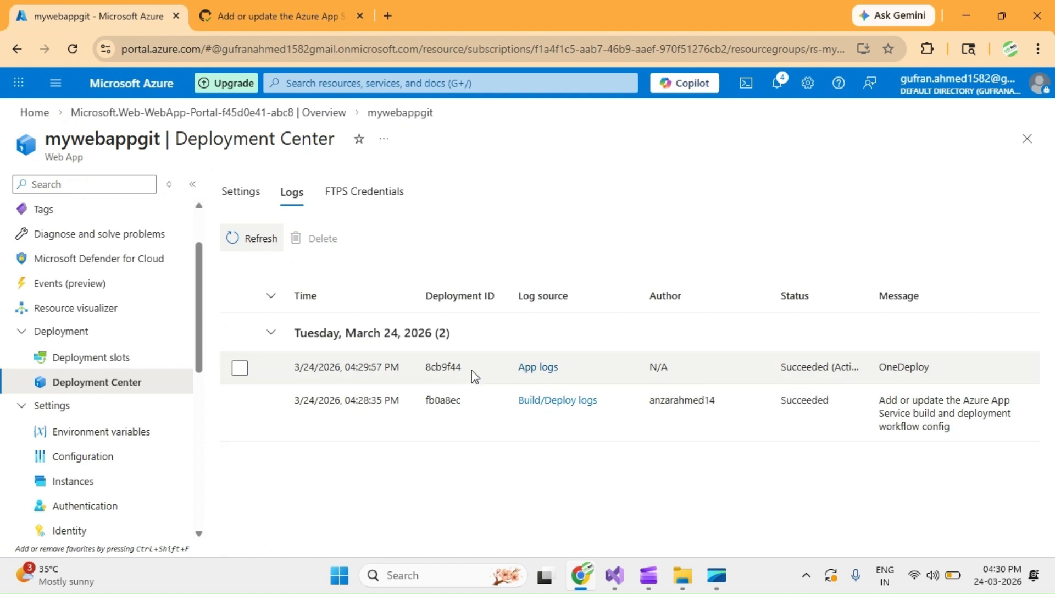
{"action": "left_click", "coordinate": [538, 367]}
{"action": "scroll", "coordinate": [759, 383], "scroll_direction": "down", "scroll_amount": 3}
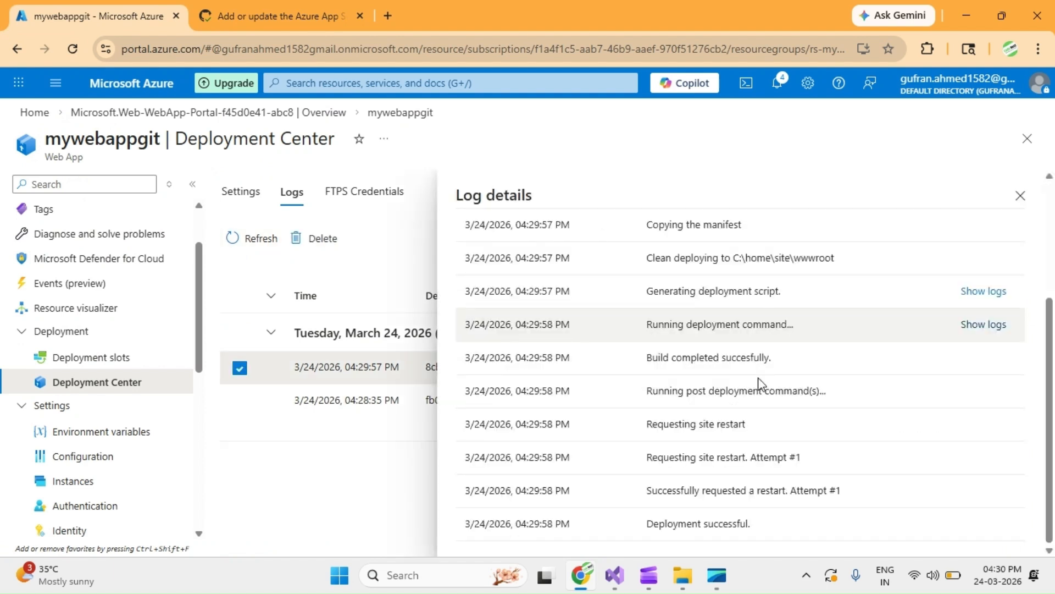
{"action": "scroll", "coordinate": [703, 457], "scroll_direction": "up", "scroll_amount": 2}
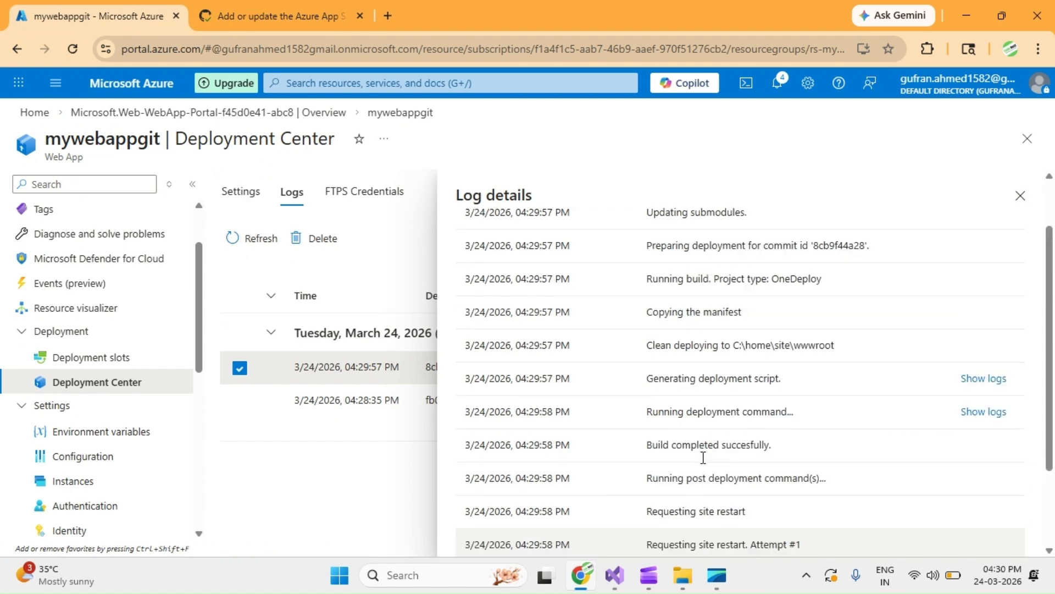
{"action": "left_click", "coordinate": [1021, 196]}
- Open the deployed site from the default domain on the web app's Overview page and check its output text
{"action": "scroll", "coordinate": [83, 304], "scroll_direction": "up", "scroll_amount": 2}
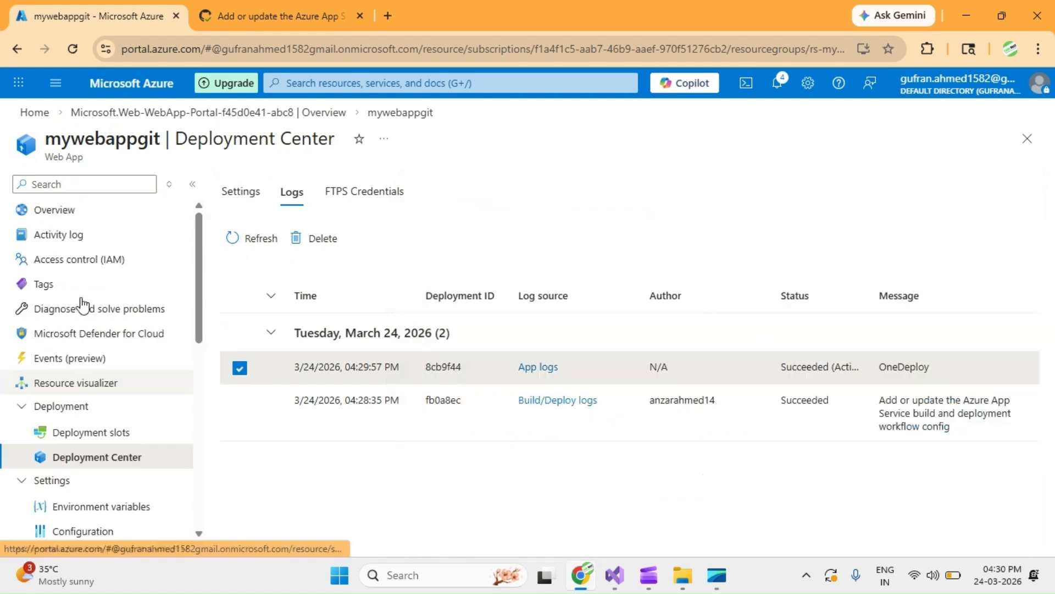
{"action": "left_click", "coordinate": [62, 211]}
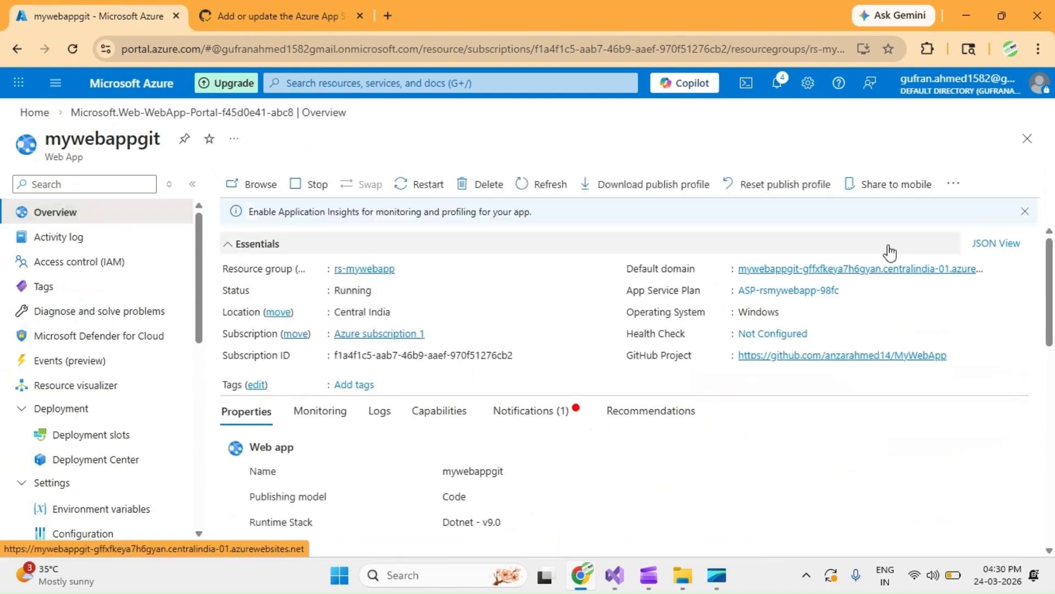
{"action": "left_click", "coordinate": [905, 270]}
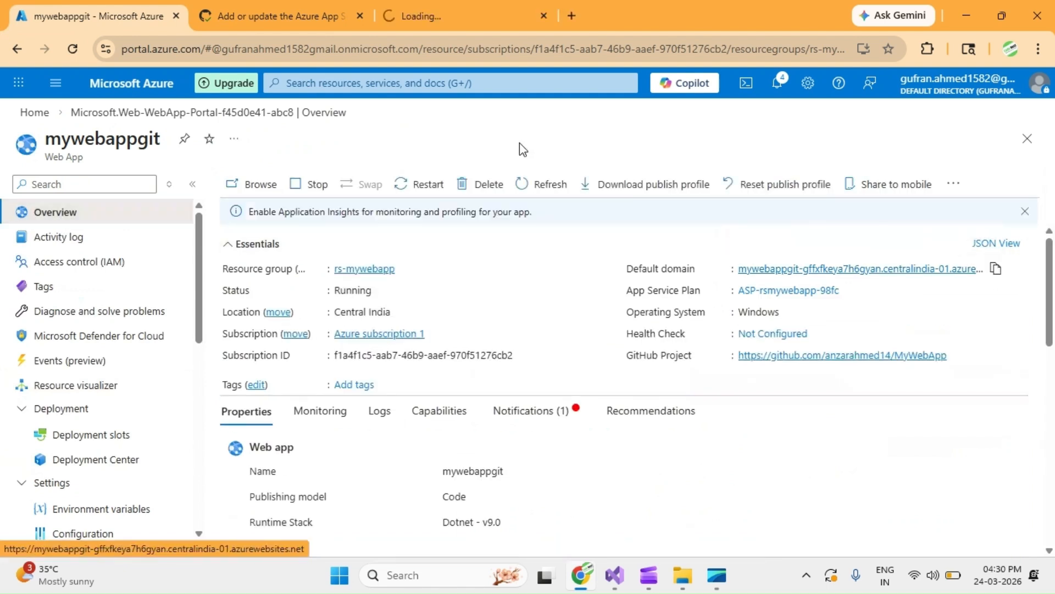
{"action": "left_click", "coordinate": [481, 16]}
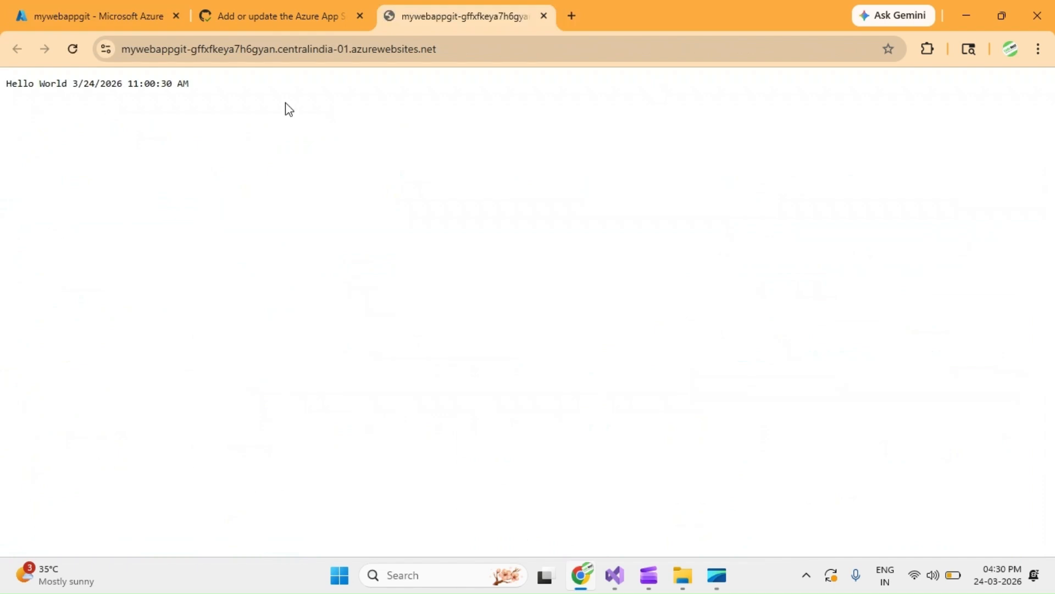
{"action": "left_click_drag", "start_coordinate": [289, 109], "coordinate": [2, 92]}
{"action": "left_click", "coordinate": [466, 321]}
- Switch to Visual Studio, add "Git example" after "Hello World" in the root MapGet response of Program.cs, and save the file
{"action": "left_click", "coordinate": [630, 586]}
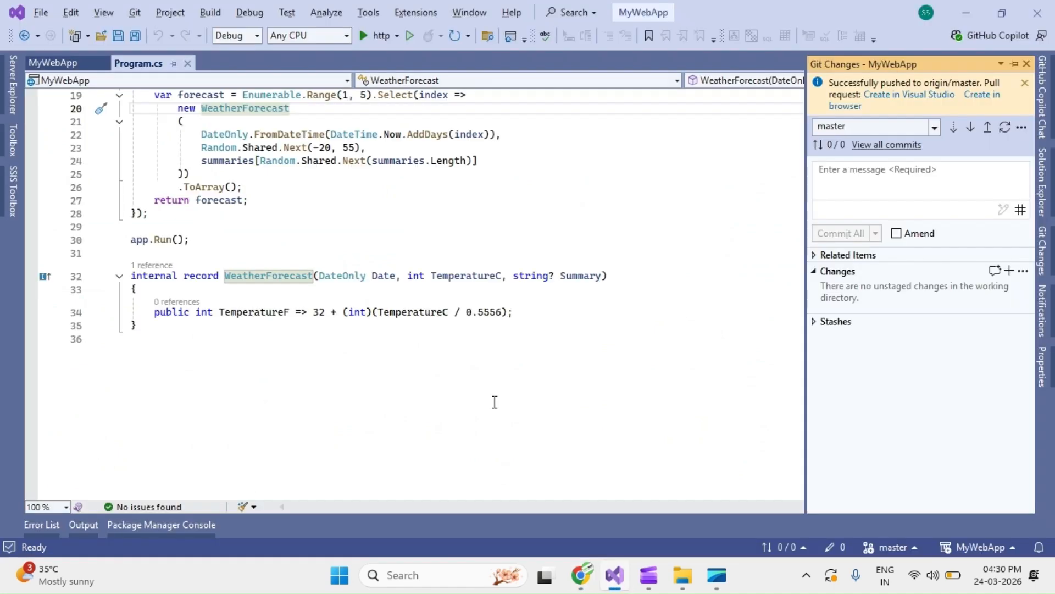
{"action": "scroll", "coordinate": [227, 320], "scroll_direction": "up", "scroll_amount": 6}
{"action": "left_click", "coordinate": [484, 330]}
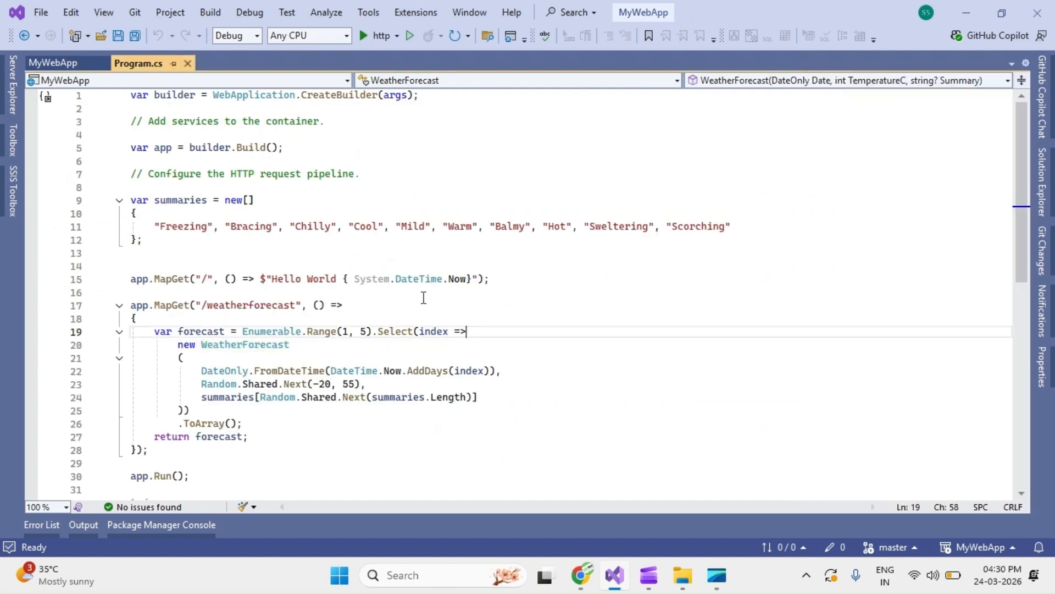
{"action": "left_click", "coordinate": [343, 276]}
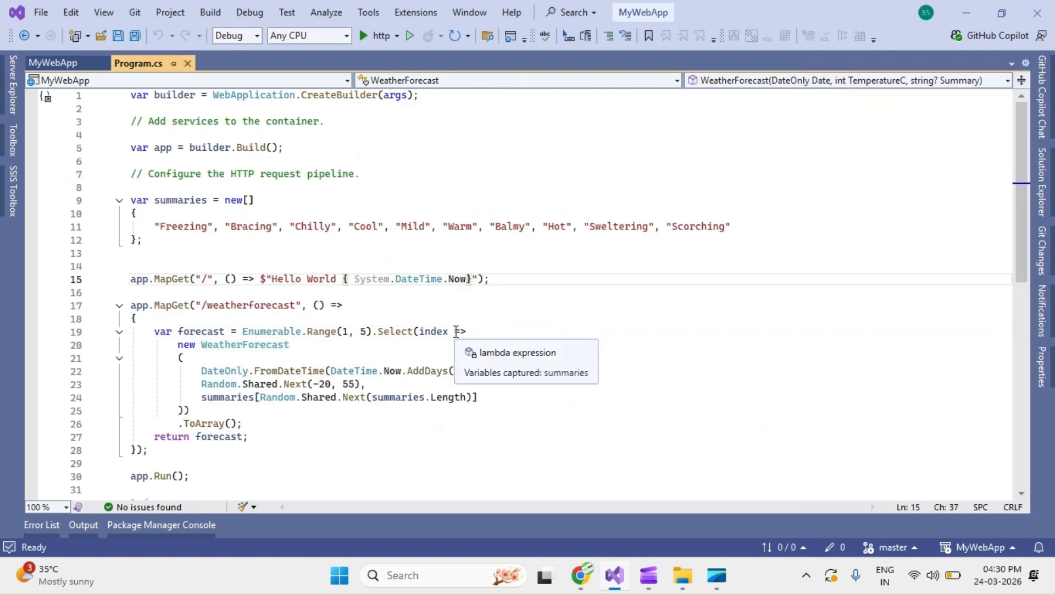
{"action": "type", "text": "GHit"}
{"action": "key", "text": "BackSpace"}
{"action": "key", "text": "BackSpace"}
{"action": "key", "text": "BackSpace"}
{"action": "key", "text": "BackSpace"}
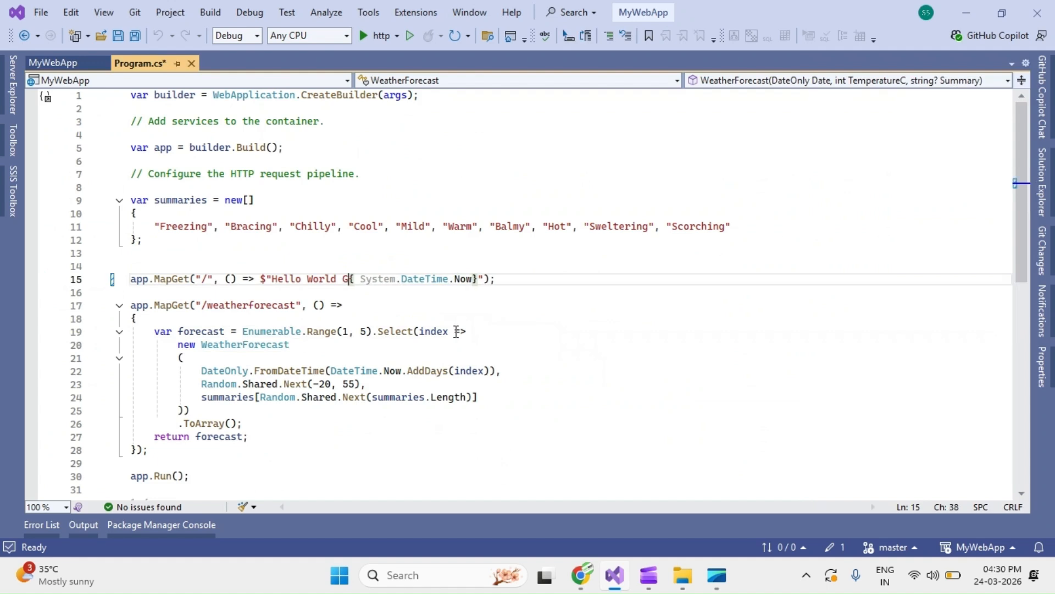
{"action": "type", "text": "it ex"}
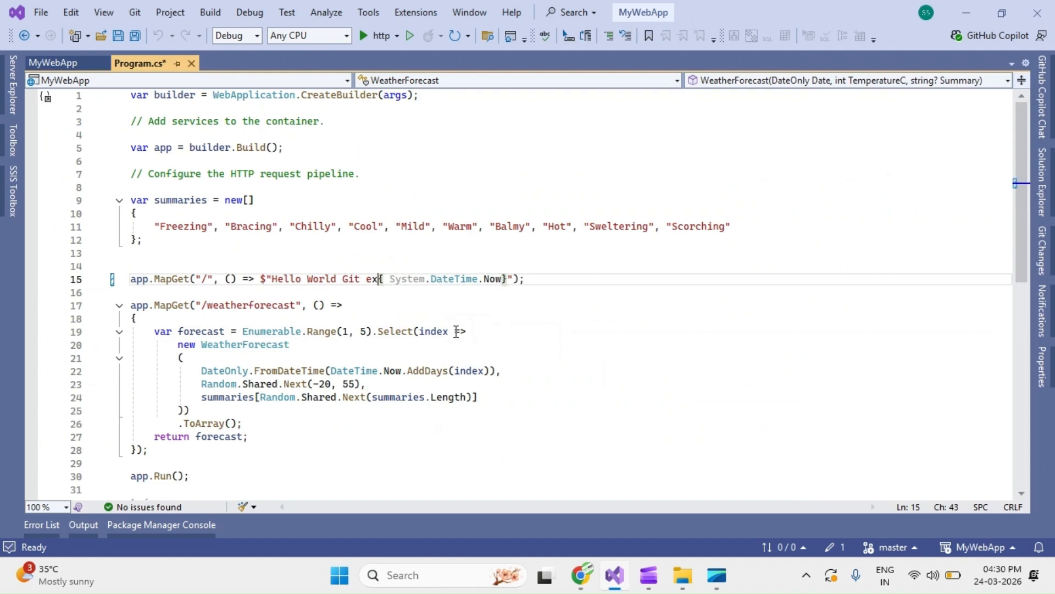
{"action": "type", "text": "ample"}
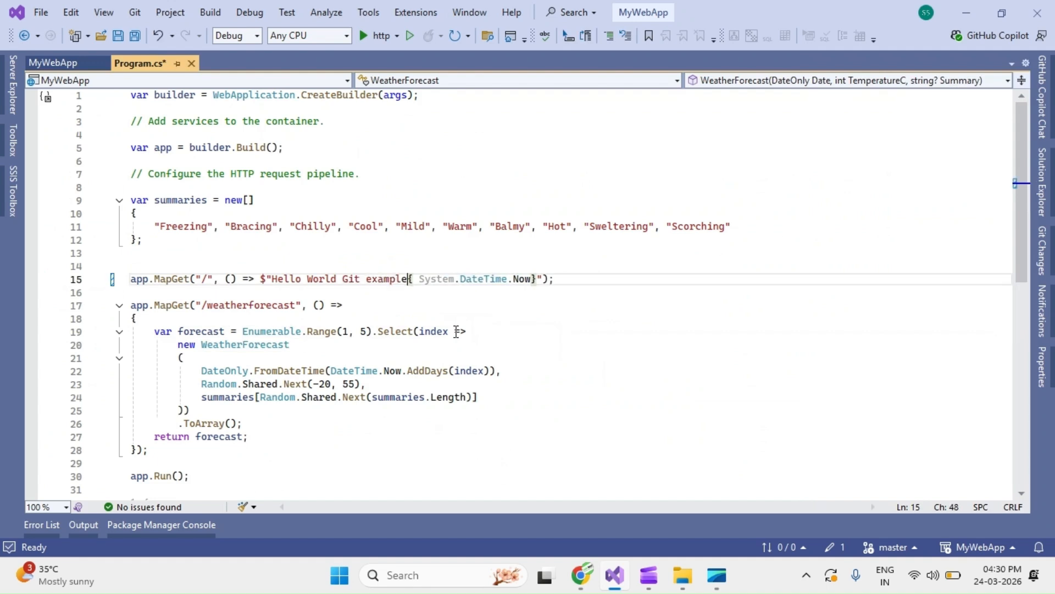
{"action": "key", "text": "ctrl+s"}
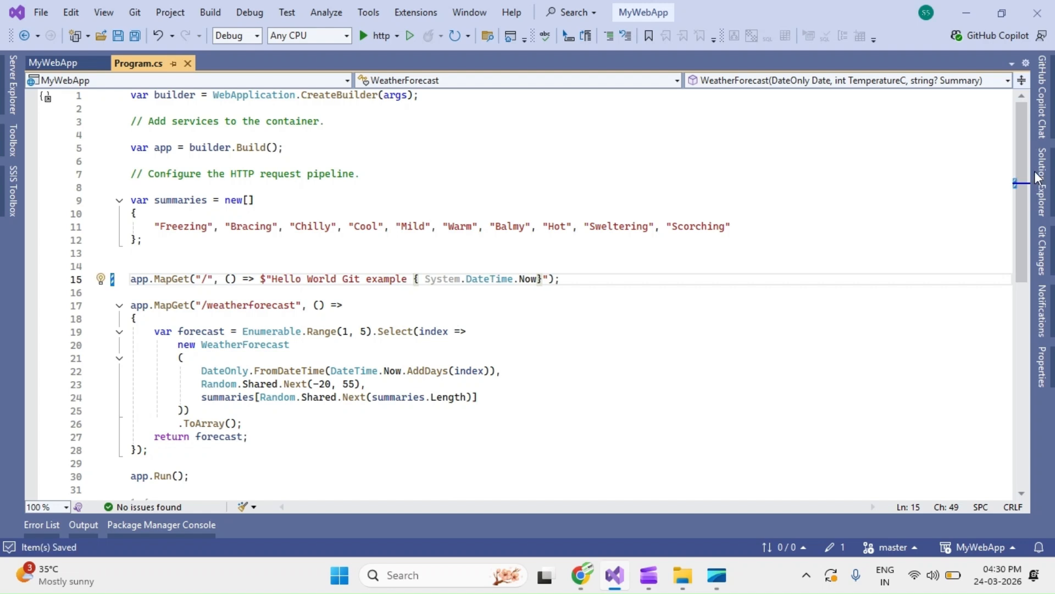
- Commit all changes on master with the message "Git example" and push them to the GitHub repository
{"action": "left_click", "coordinate": [1038, 177]}
{"action": "left_click", "coordinate": [1041, 228]}
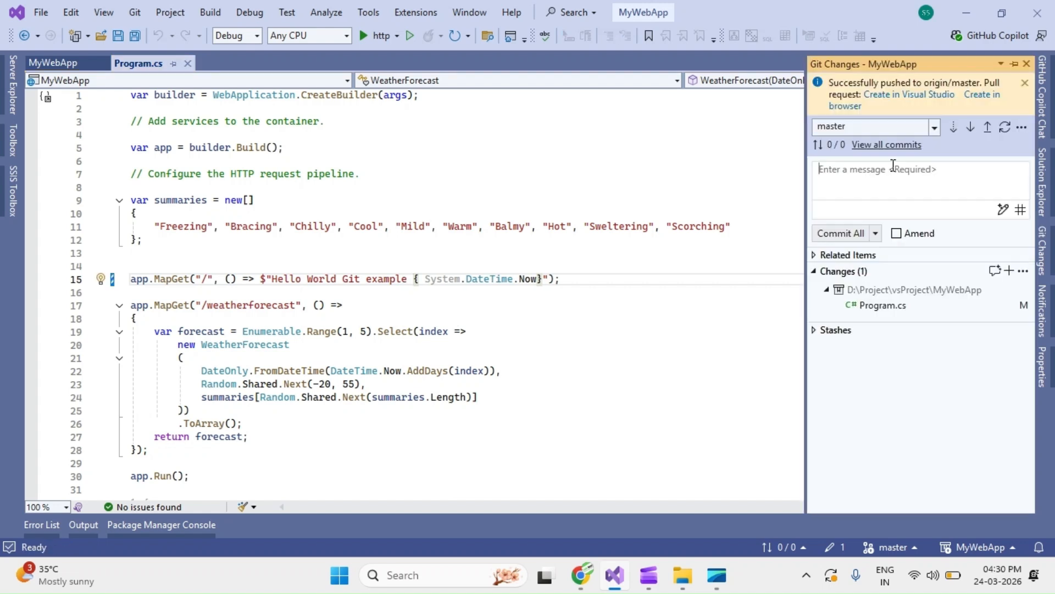
{"action": "type", "text": "C"}
{"action": "key", "text": "BackSpace"}
{"action": "type", "text": "Git exa"}
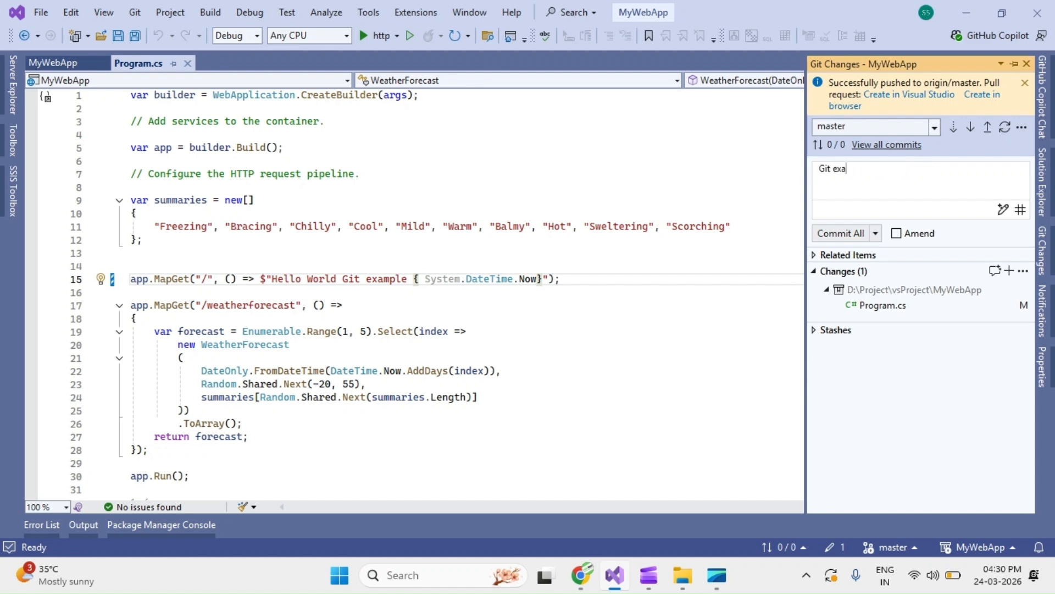
{"action": "type", "text": "mple"}
{"action": "left_click", "coordinate": [876, 233]}
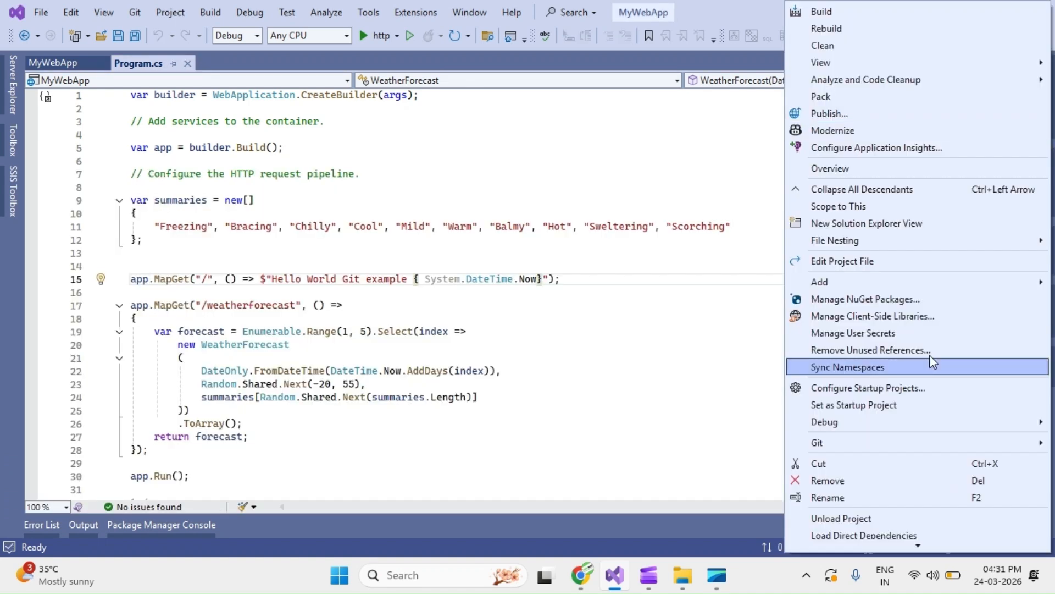
- Open the MyWebApp project folder in File Explorer, look over its files and folders, and close it
{"action": "scroll", "coordinate": [918, 418], "scroll_direction": "down", "scroll_amount": 2}
{"action": "left_click", "coordinate": [912, 467]}
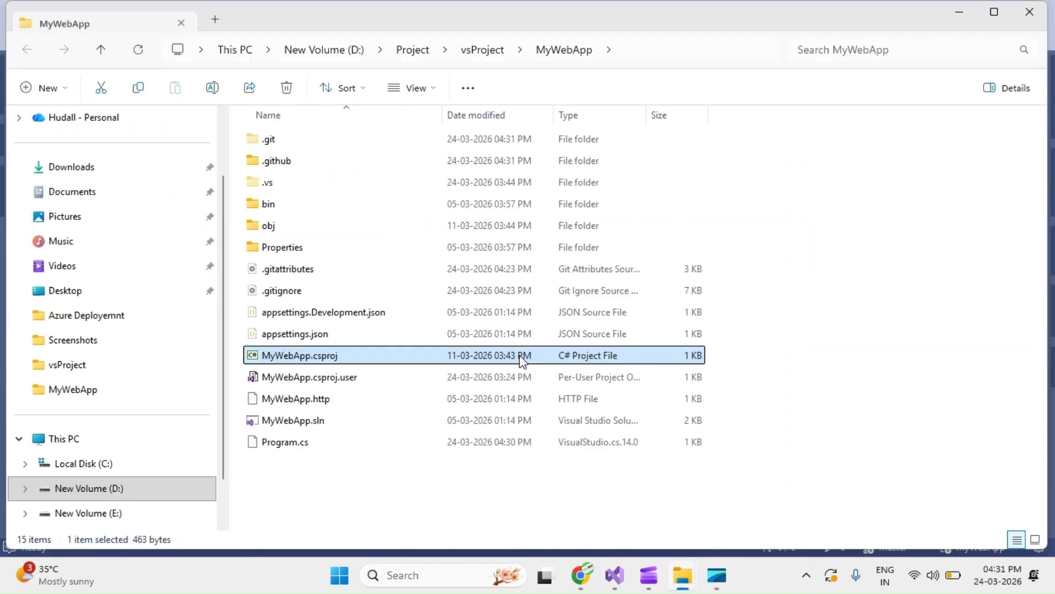
{"action": "left_click", "coordinate": [739, 369]}
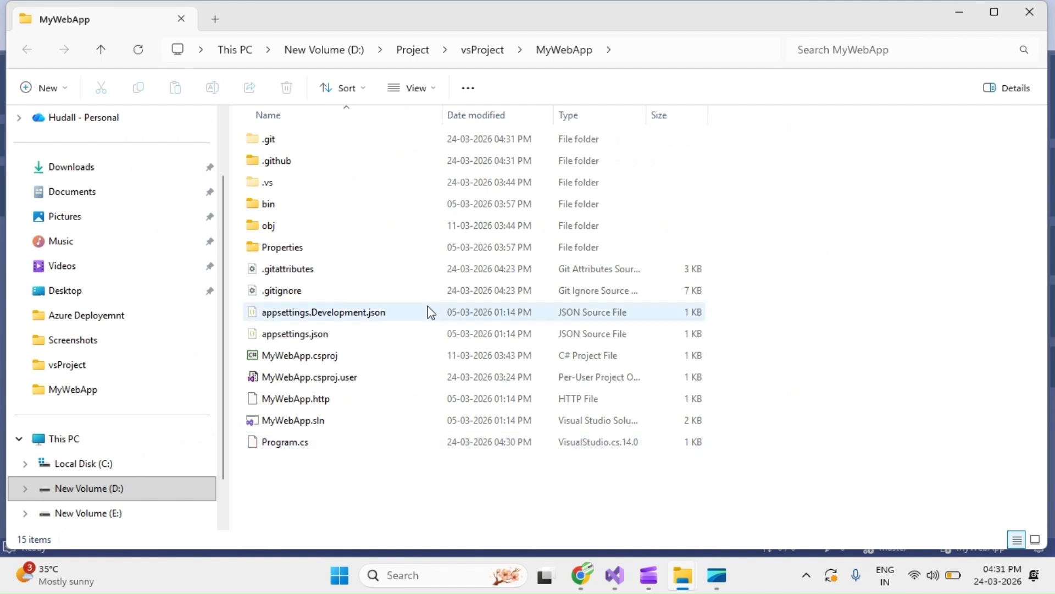
{"action": "left_click", "coordinate": [1032, 21]}
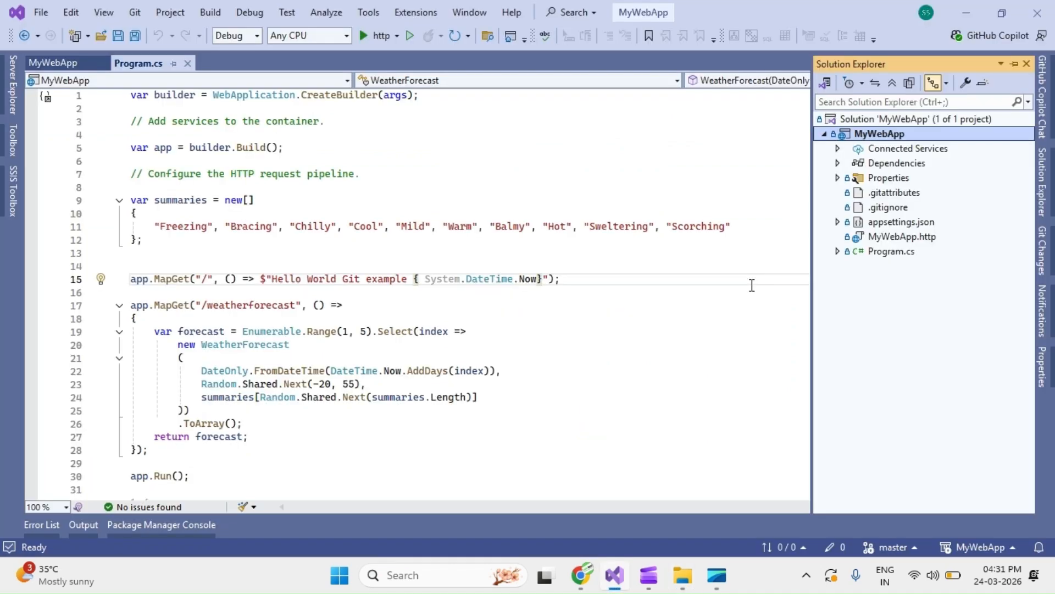
- Switch to the browser, reload the deployed site, and open the mywebappgit Deployment Center logs in the Azure portal
{"action": "key", "text": "alt+Tab"}
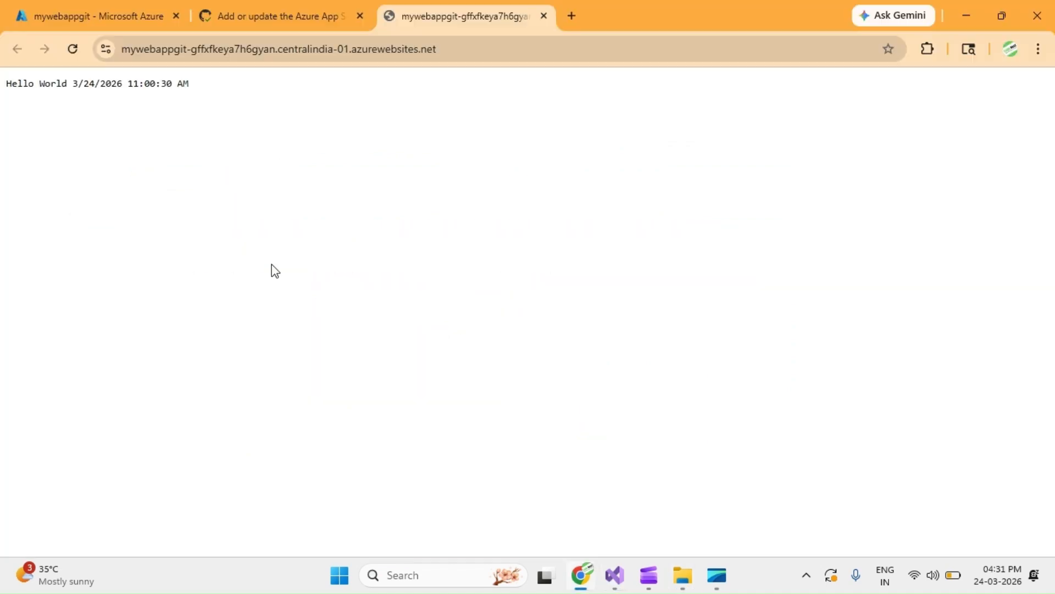
{"action": "key", "text": "F5"}
{"action": "left_click", "coordinate": [246, 24]}
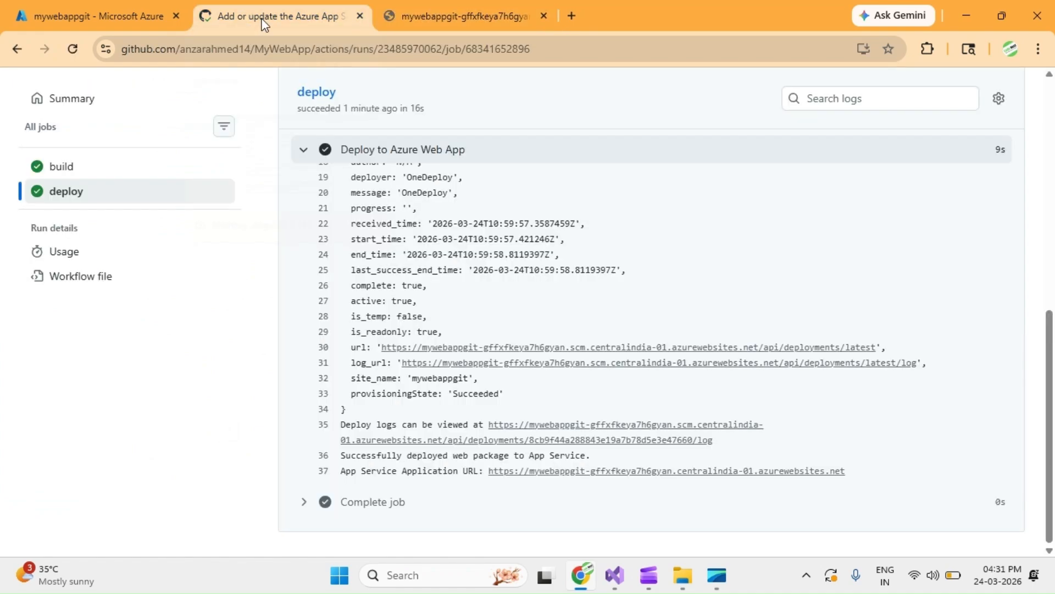
{"action": "left_click", "coordinate": [111, 19]}
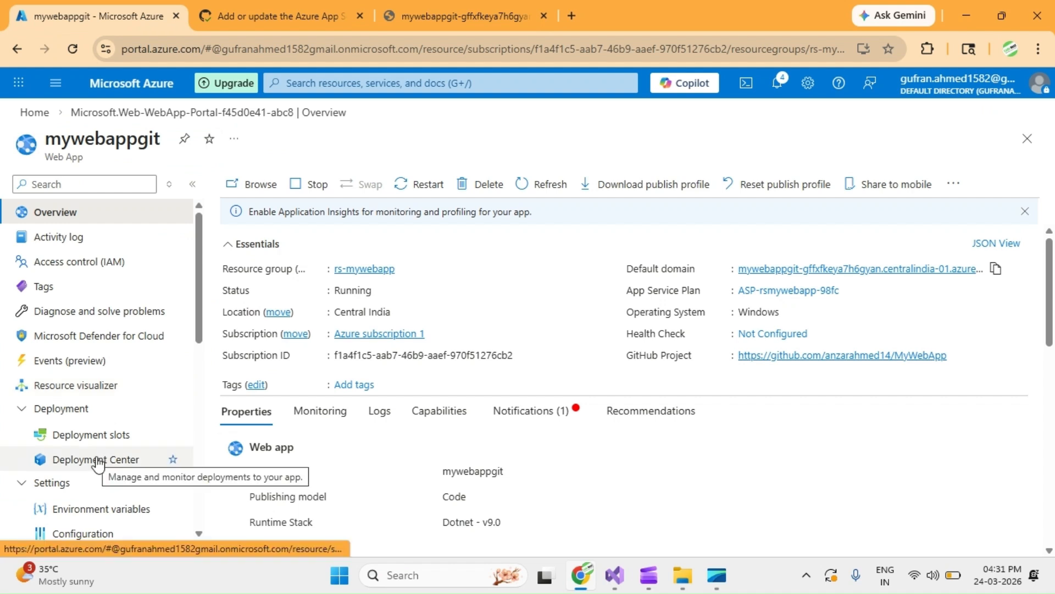
{"action": "left_click", "coordinate": [105, 437]}
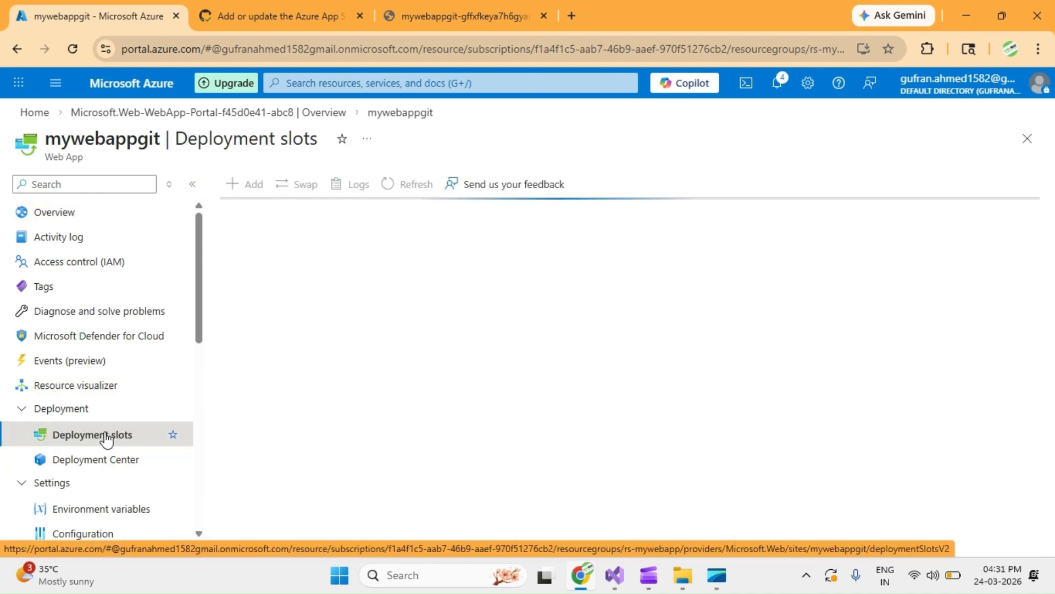
{"action": "left_click", "coordinate": [92, 459]}
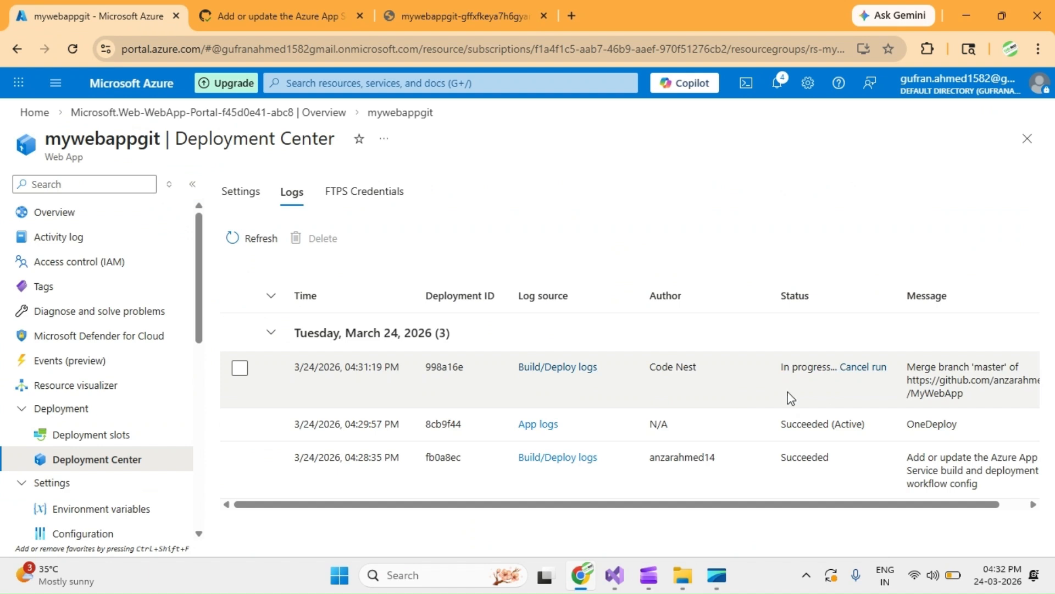
- Open the Build/Deploy logs of the in-progress deployment and examine the build job's log on GitHub Actions
{"action": "left_click", "coordinate": [558, 378]}
{"action": "left_click", "coordinate": [558, 378]}
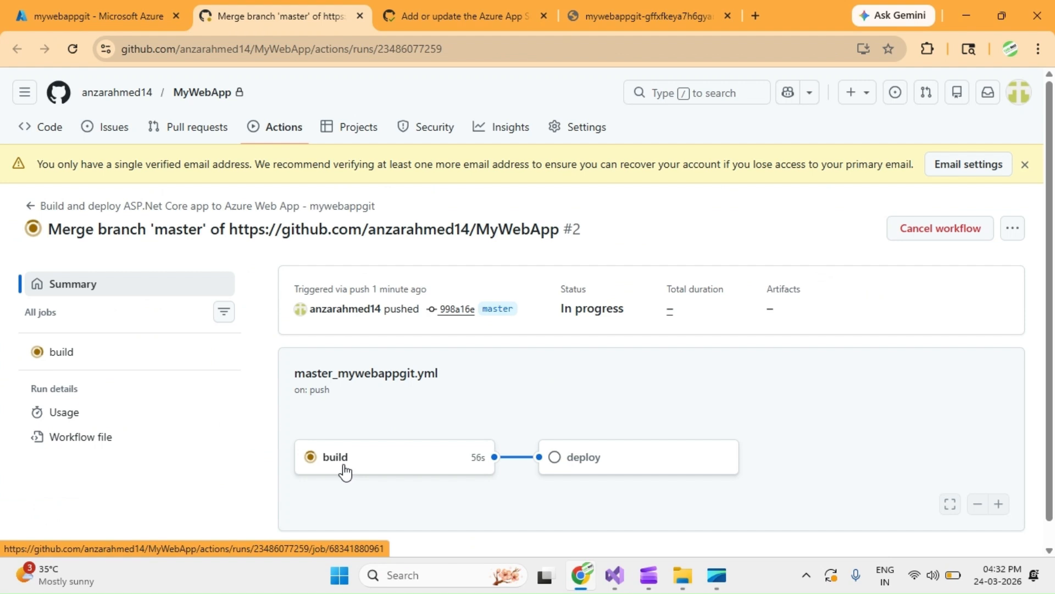
{"action": "left_click", "coordinate": [373, 467]}
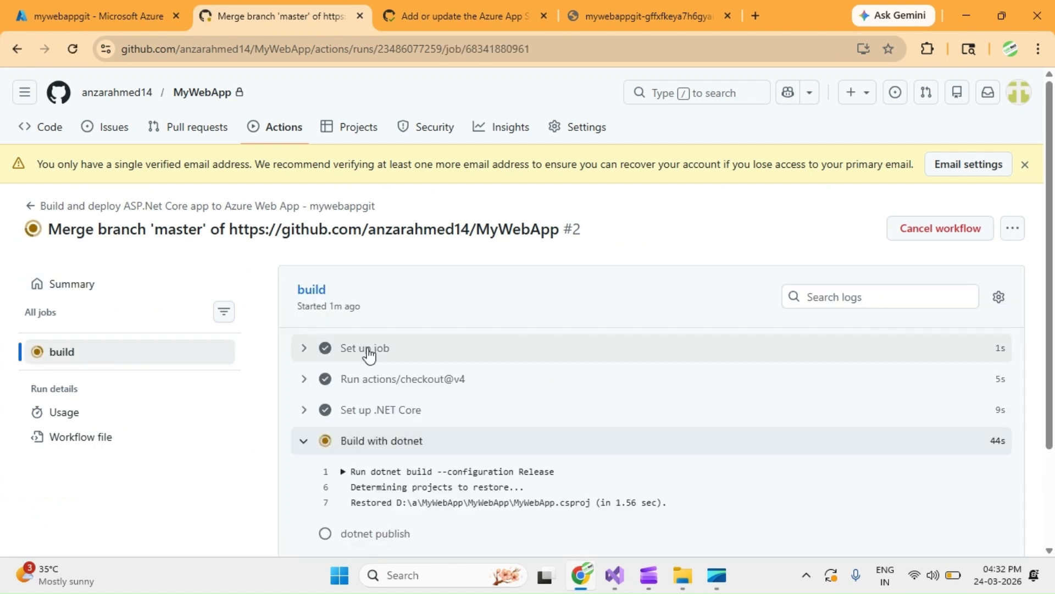
{"action": "scroll", "coordinate": [624, 407], "scroll_direction": "down", "scroll_amount": 3}
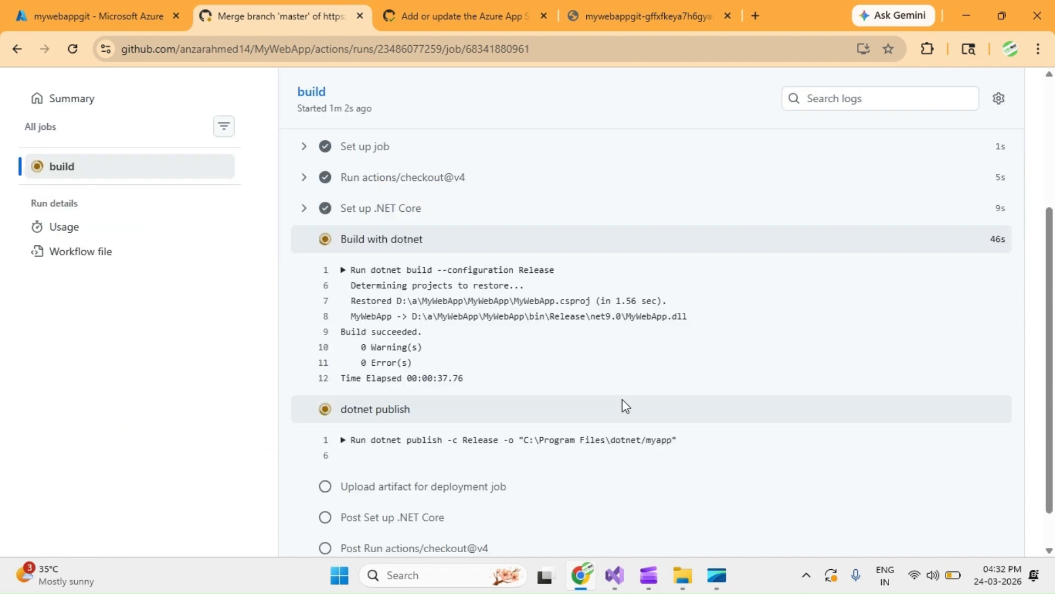
{"action": "scroll", "coordinate": [623, 399], "scroll_direction": "down", "scroll_amount": 1}
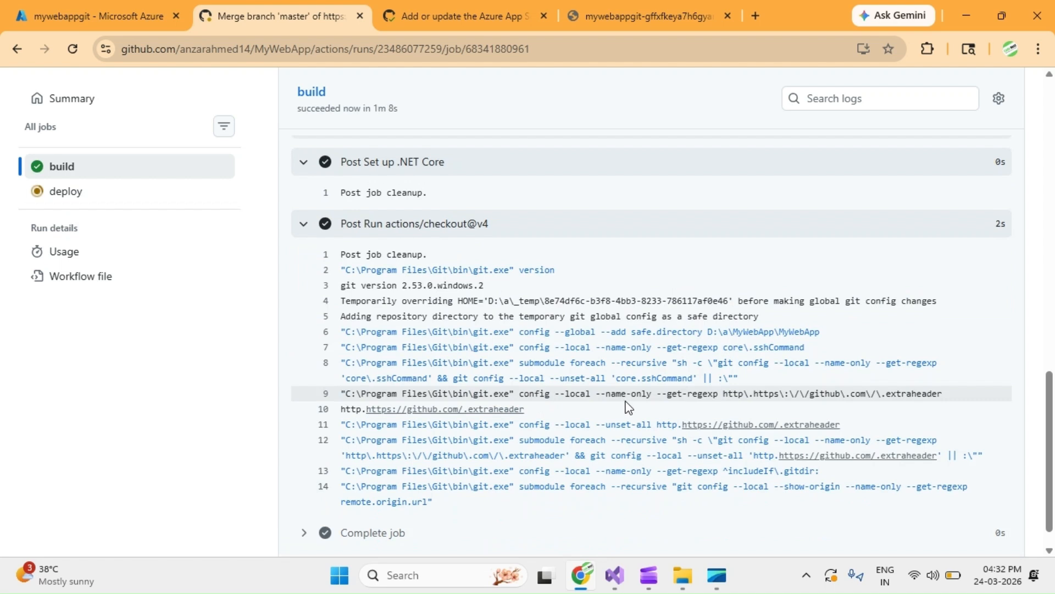
- Examine the run's deploy job log, and refresh the Deployment Center logs in the Azure portal
{"action": "left_click", "coordinate": [66, 192]}
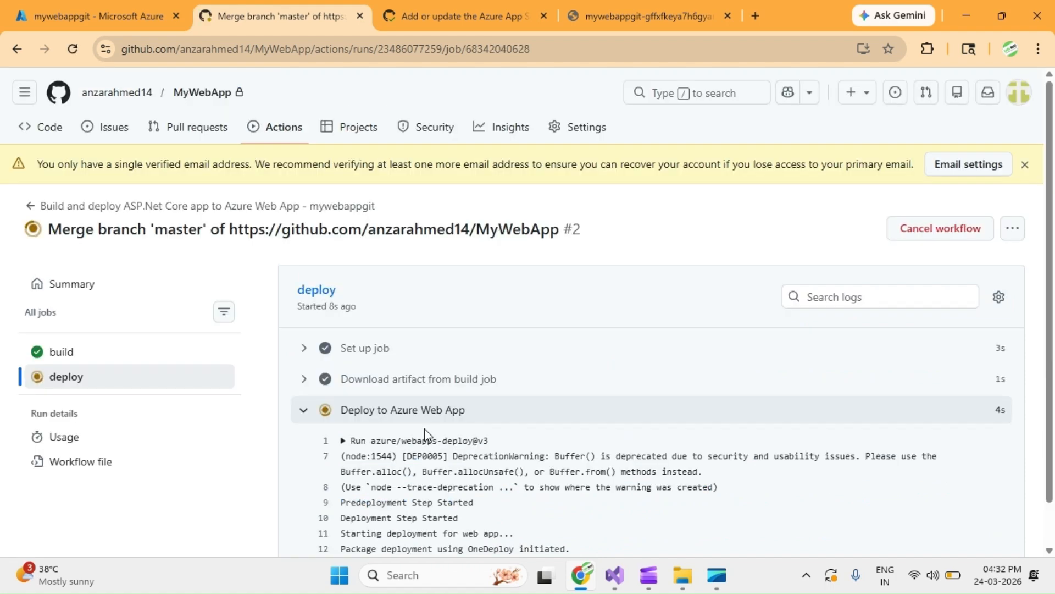
{"action": "scroll", "coordinate": [362, 348], "scroll_direction": "down", "scroll_amount": 1}
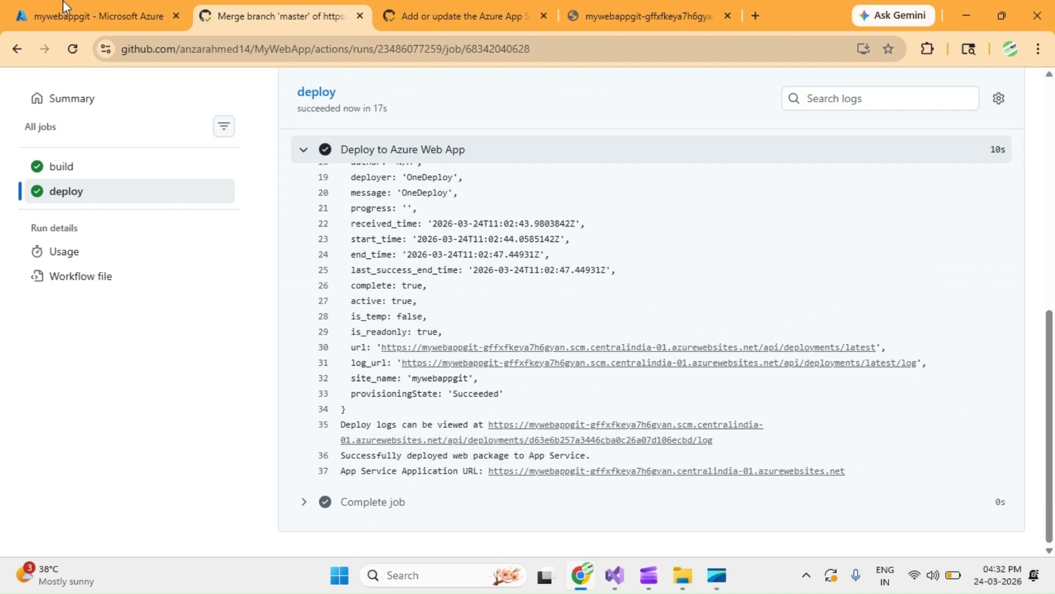
{"action": "left_click", "coordinate": [100, 15]}
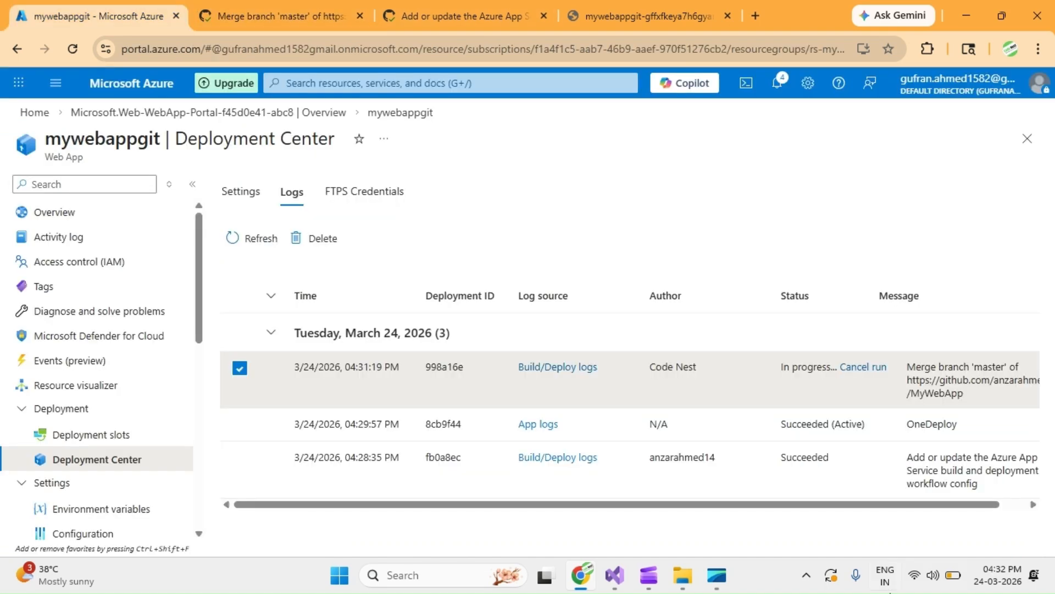
{"action": "left_click", "coordinate": [266, 250]}
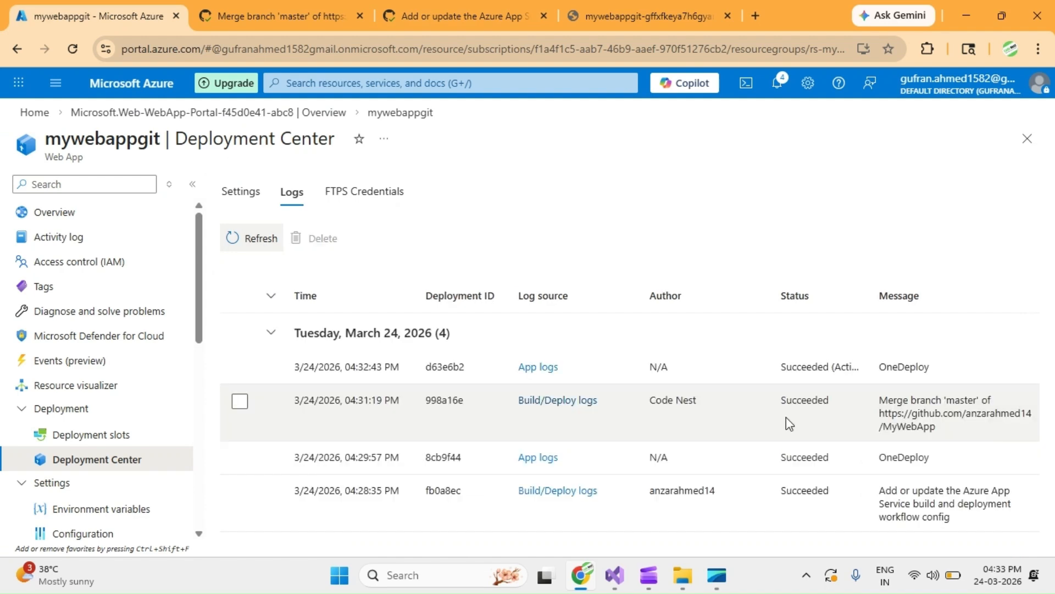
- Reload the deployed site and highlight its output text to check the updated message
{"action": "left_click", "coordinate": [417, 1]}
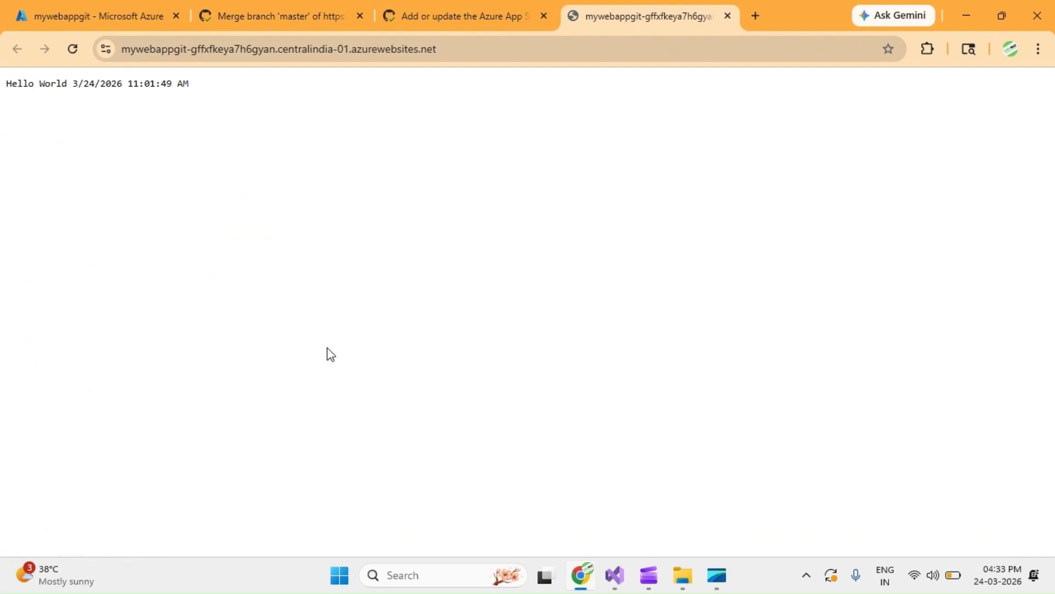
{"action": "key", "text": "F5"}
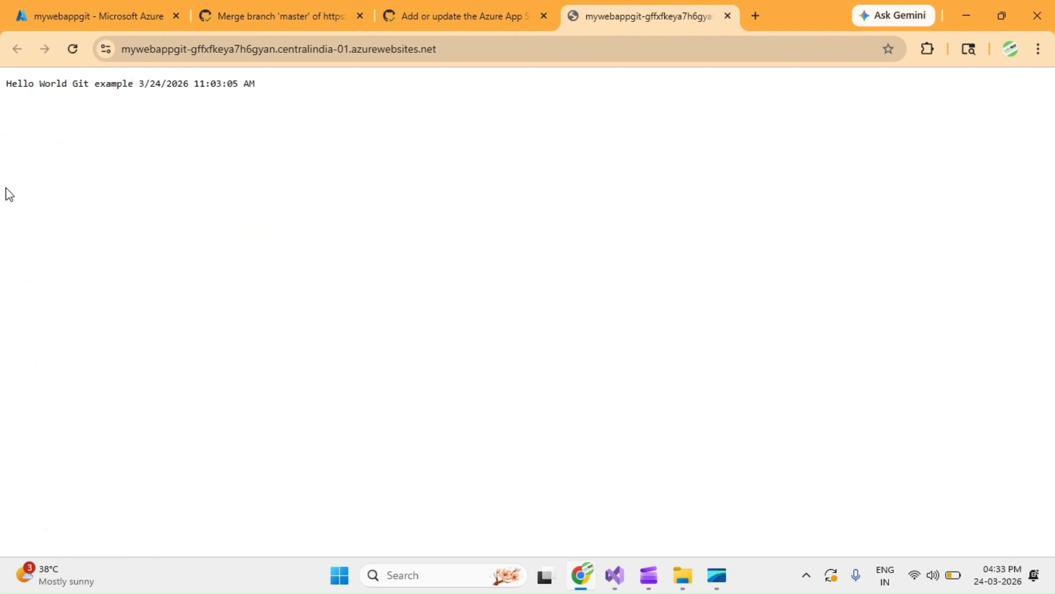
{"action": "left_click_drag", "start_coordinate": [6, 83], "coordinate": [333, 87]}
{"action": "left_click", "coordinate": [47, 120]}
{"action": "left_click_drag", "start_coordinate": [6, 84], "coordinate": [376, 122]}
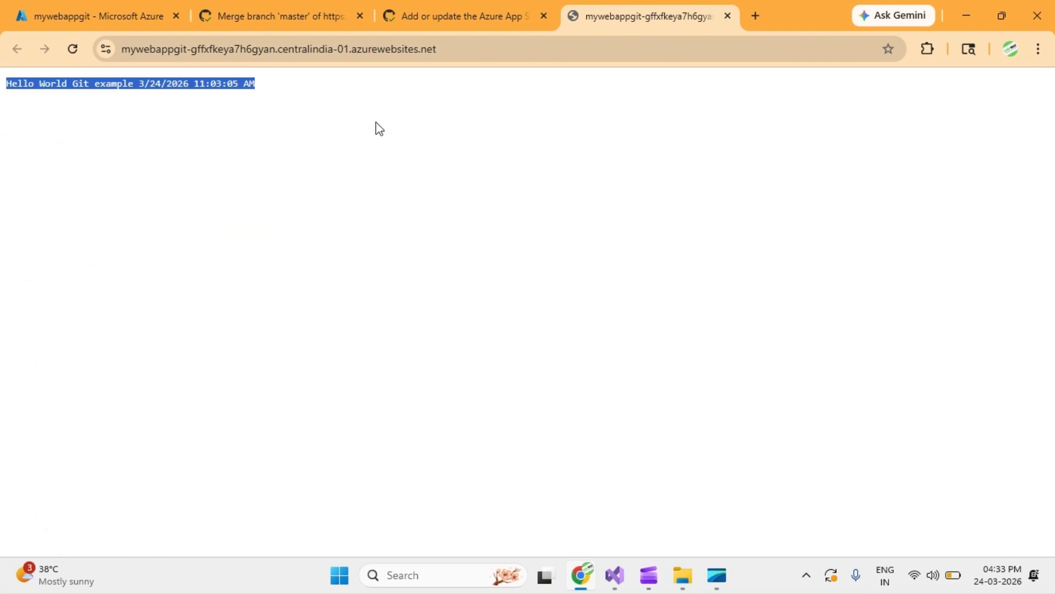